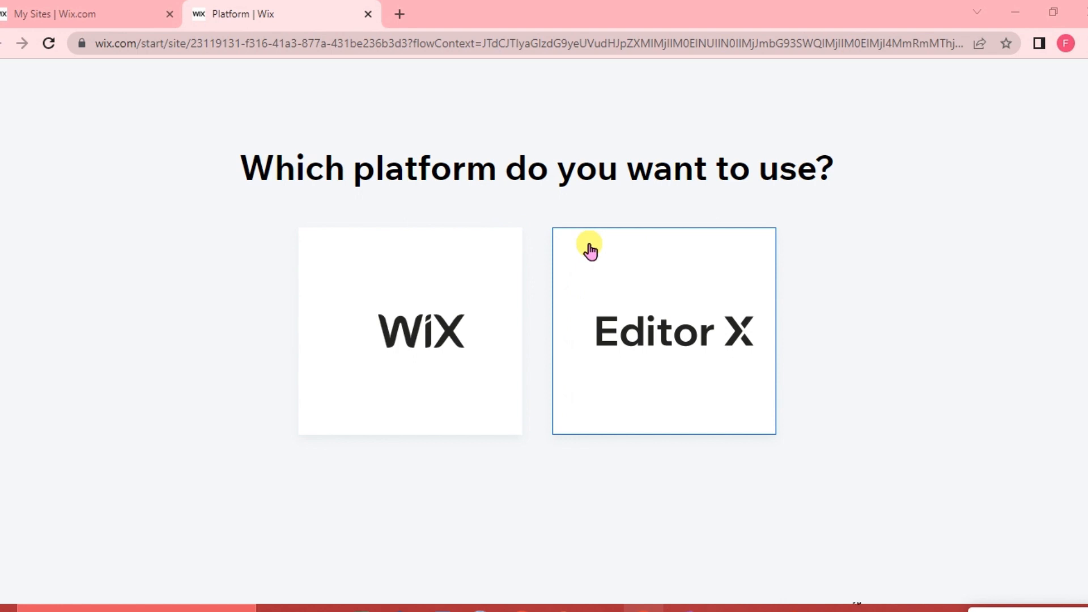
# - Choose Wix as the platform and set the website type to Photography Portfolio
pyautogui.click(410, 343)
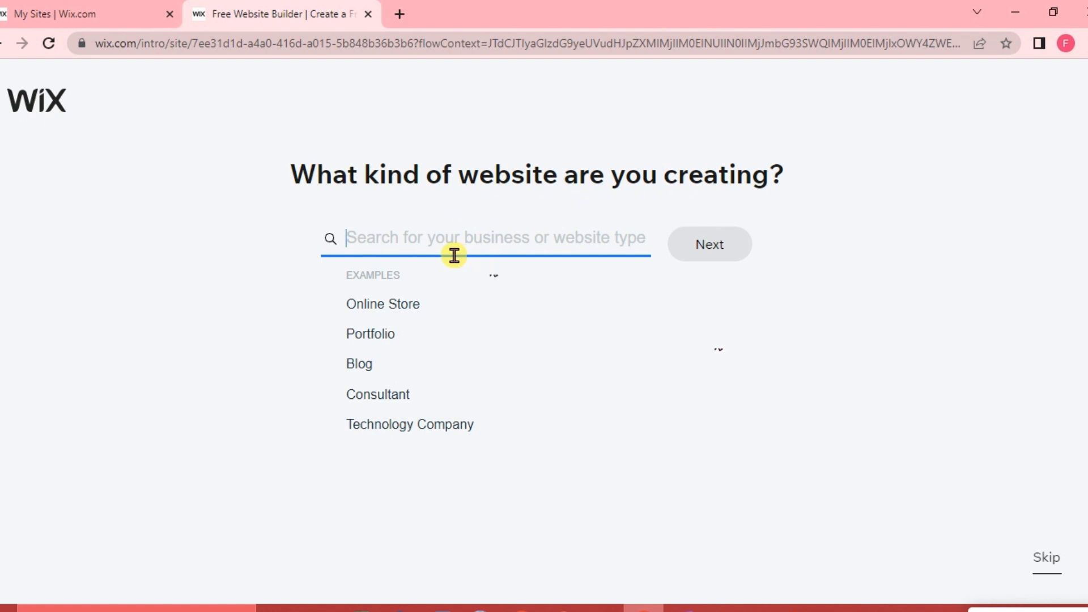
pyautogui.write('photography')
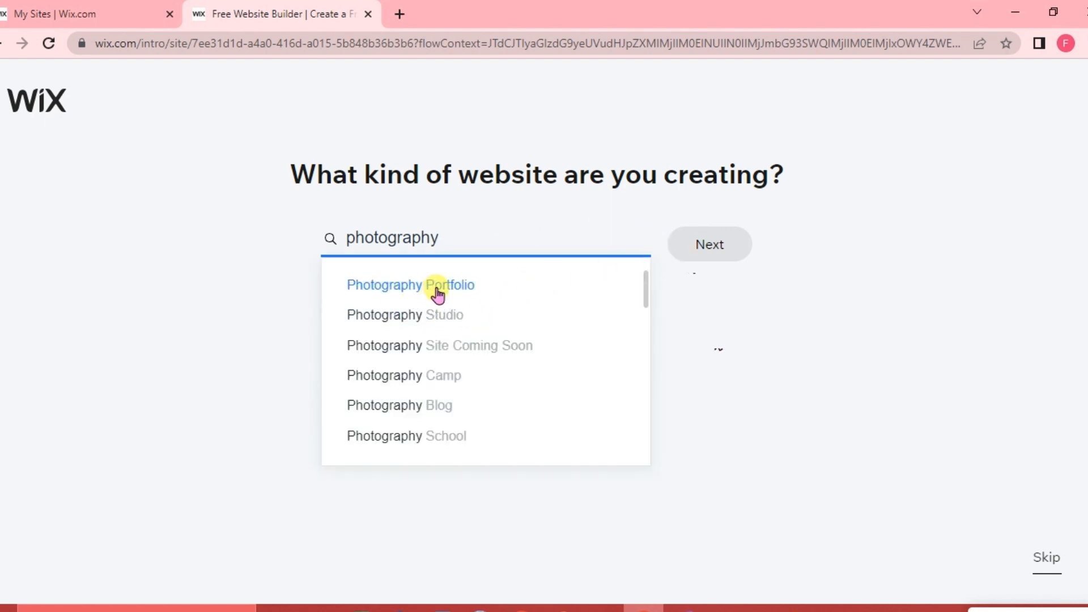
pyautogui.click(440, 290)
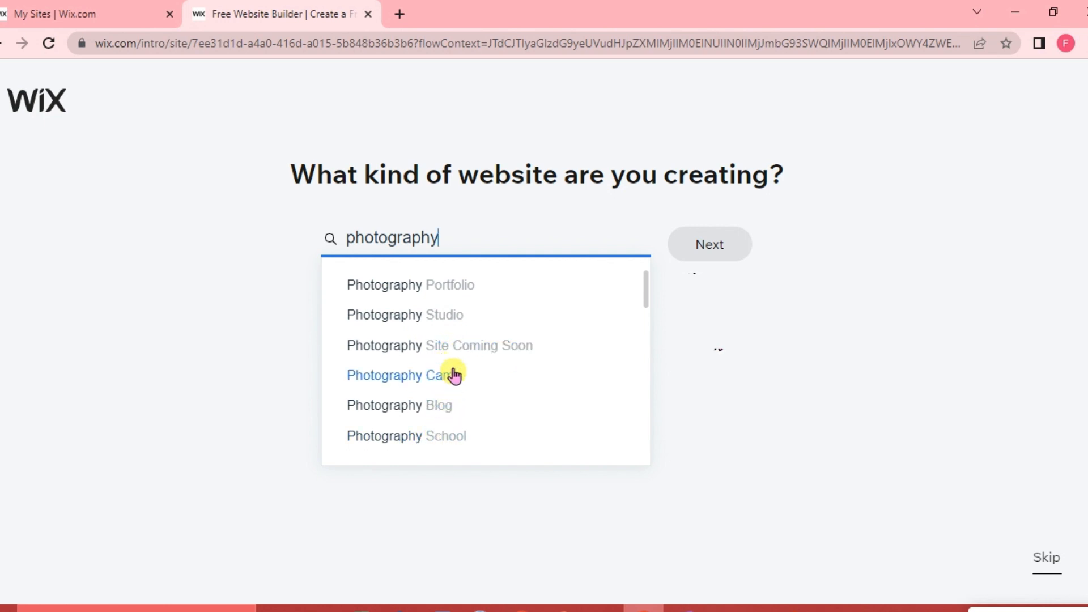
pyautogui.click(451, 289)
pyautogui.click(712, 255)
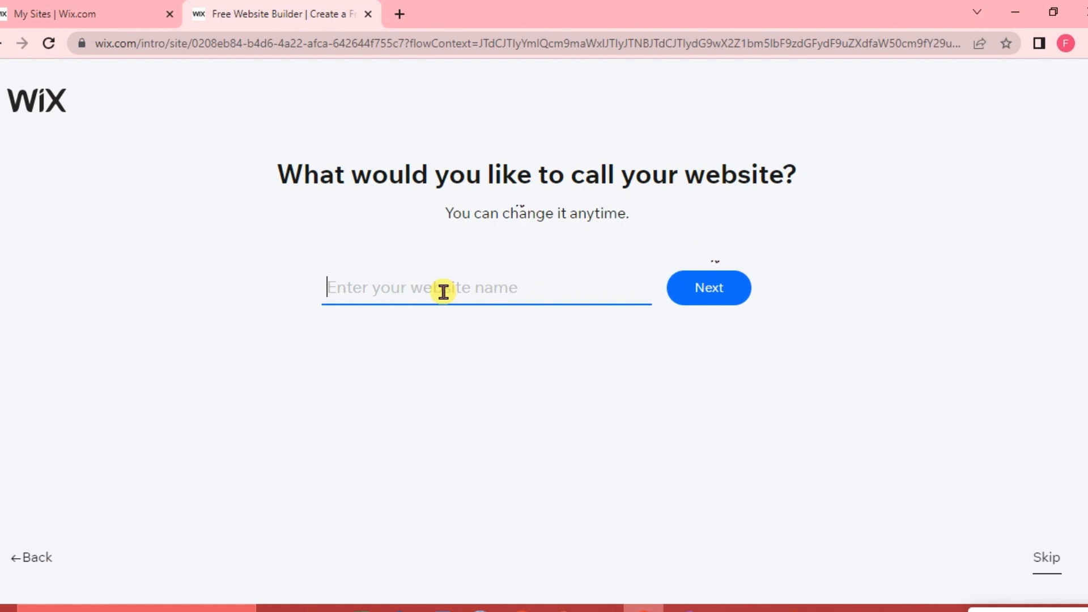
# - Name the website "Photography Demo" and continue
pyautogui.write('Photography Demo')
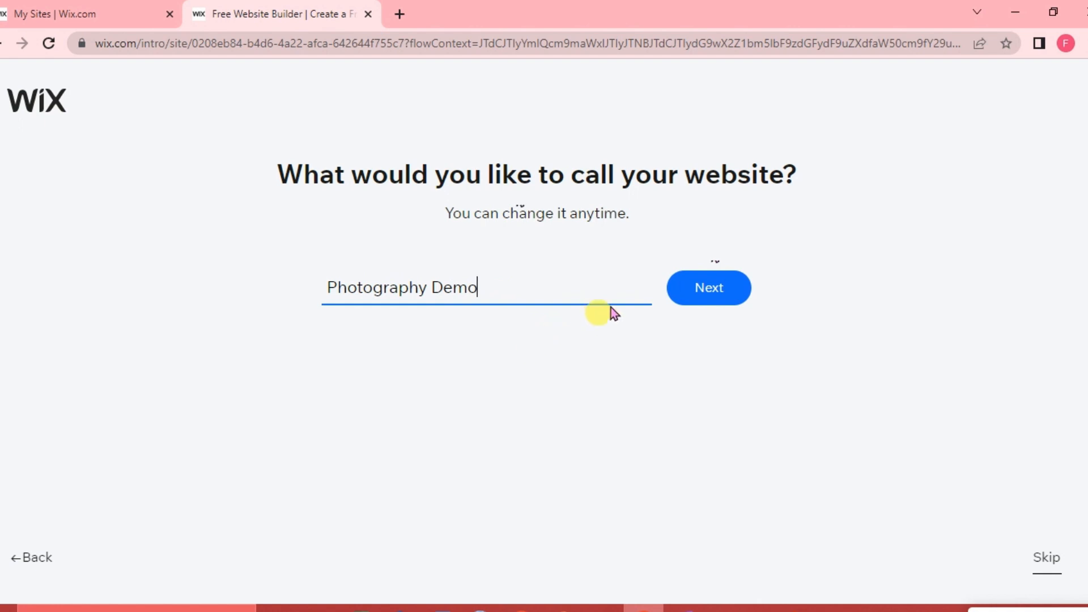
pyautogui.click(725, 295)
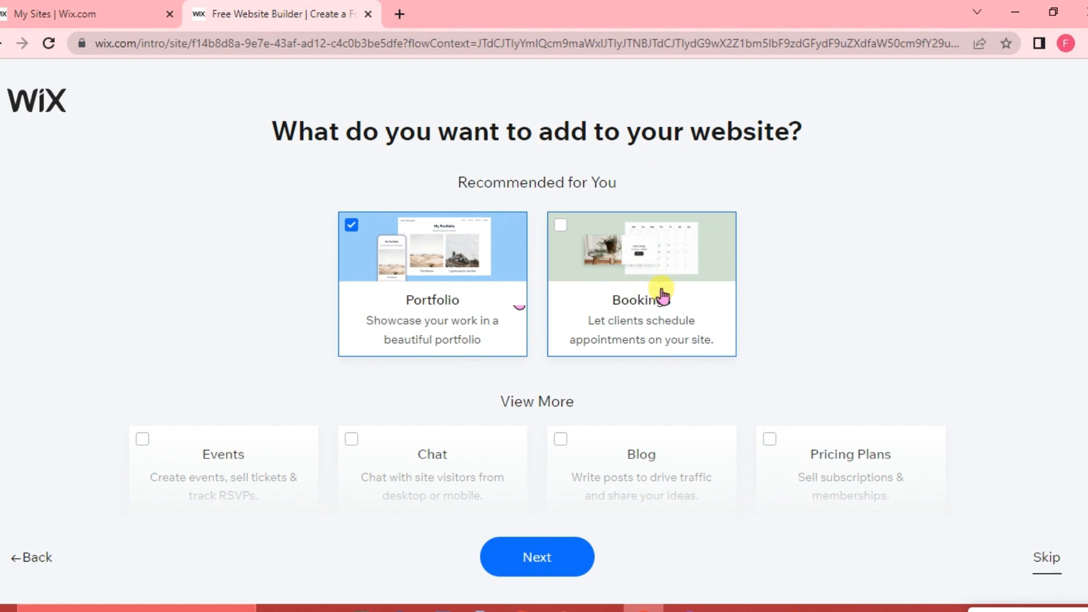
# - Examine the recommended and additional features that can be added to the website
pyautogui.scroll(-2, 655, 301)
pyautogui.scroll(1, 656, 306)
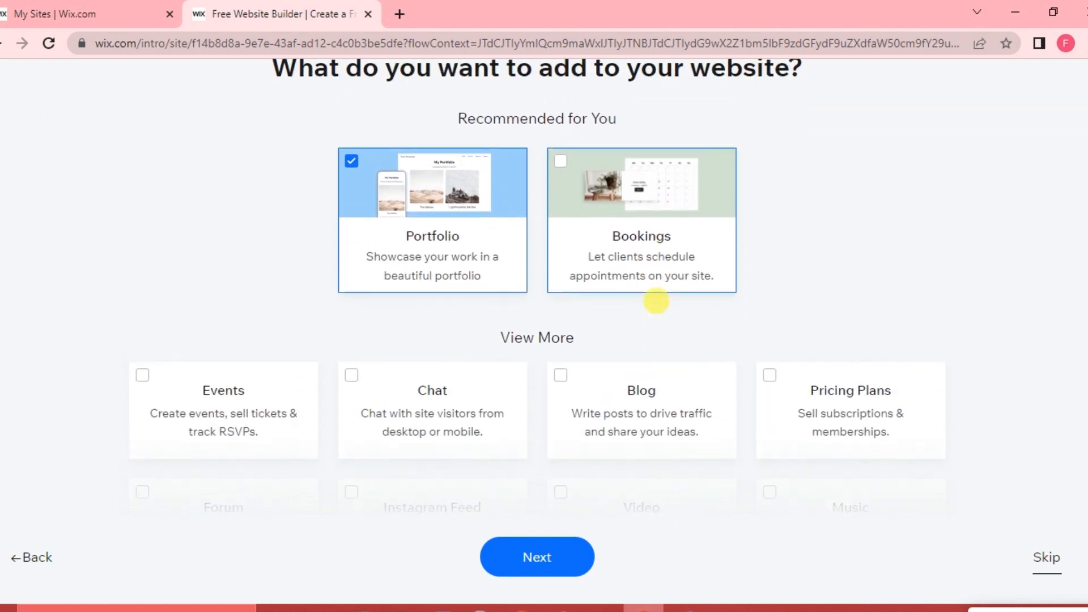
pyautogui.scroll(-3, 656, 300)
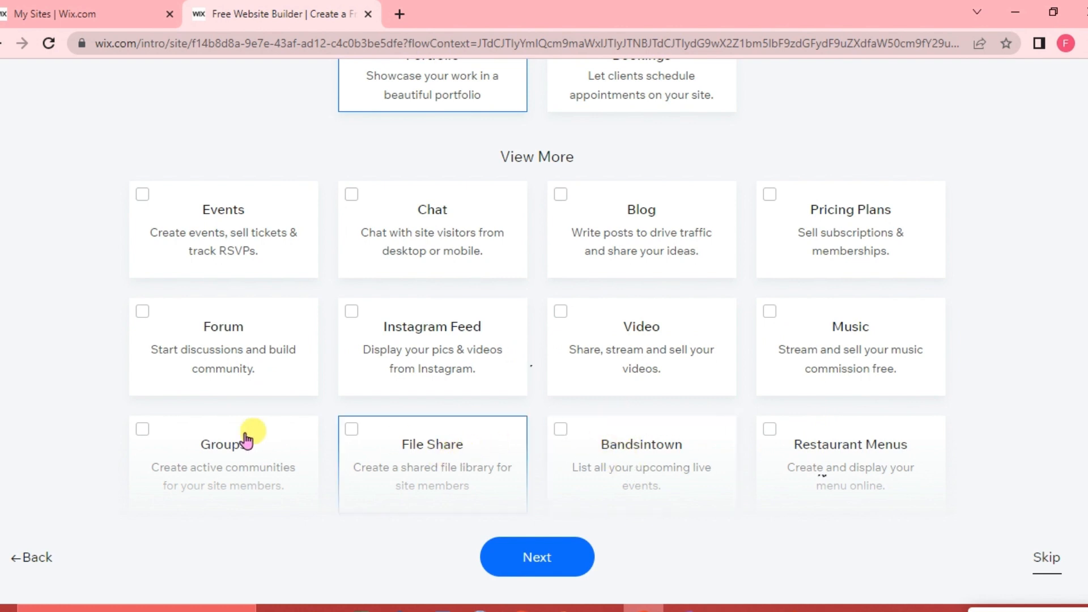
pyautogui.scroll(4, 540, 235)
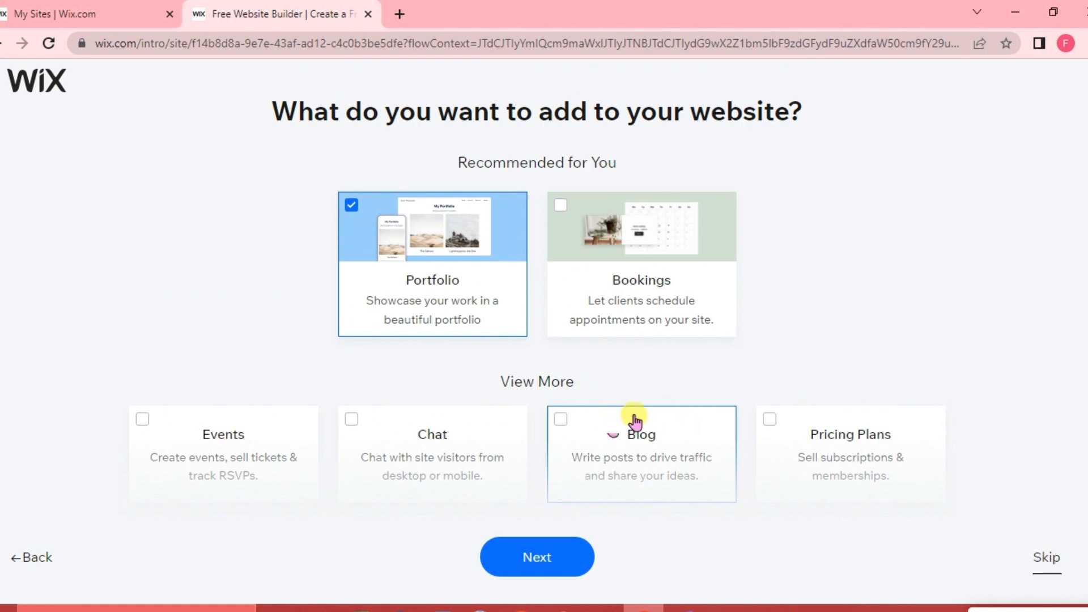
pyautogui.scroll(-3, 618, 424)
pyautogui.scroll(4, 626, 418)
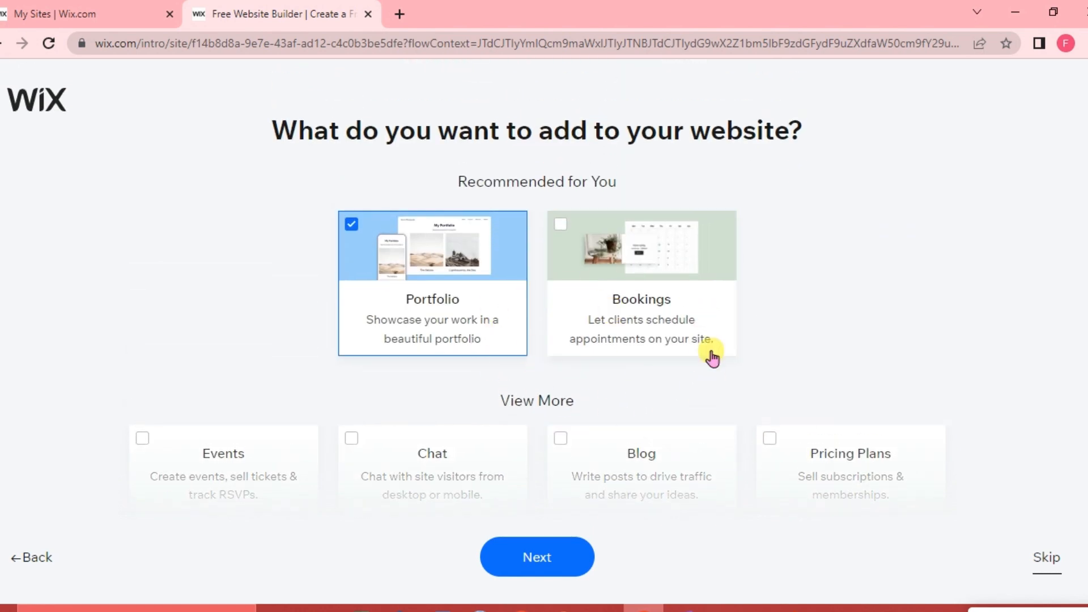
pyautogui.scroll(-2, 615, 432)
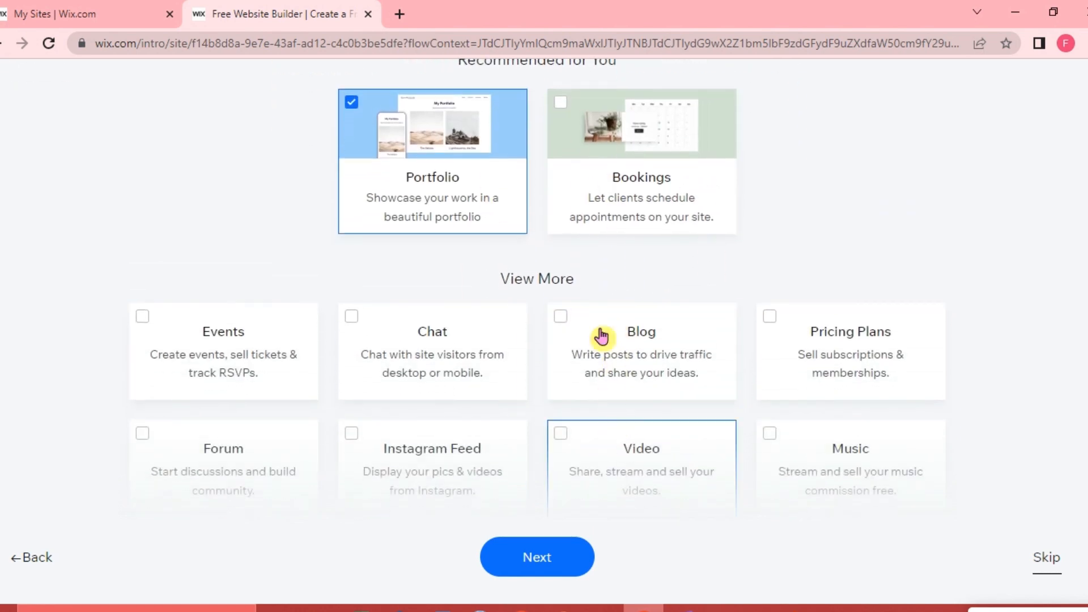
pyautogui.scroll(1, 596, 222)
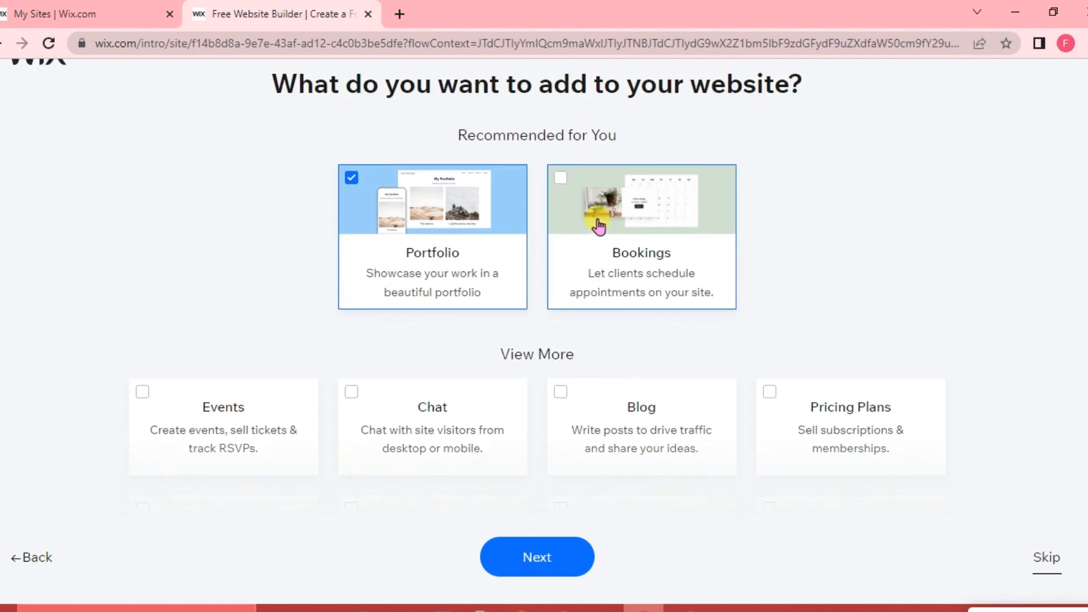
# - Add Bookings, Events, Chat and Pricing Plans to the website's features and continue
pyautogui.click(560, 180)
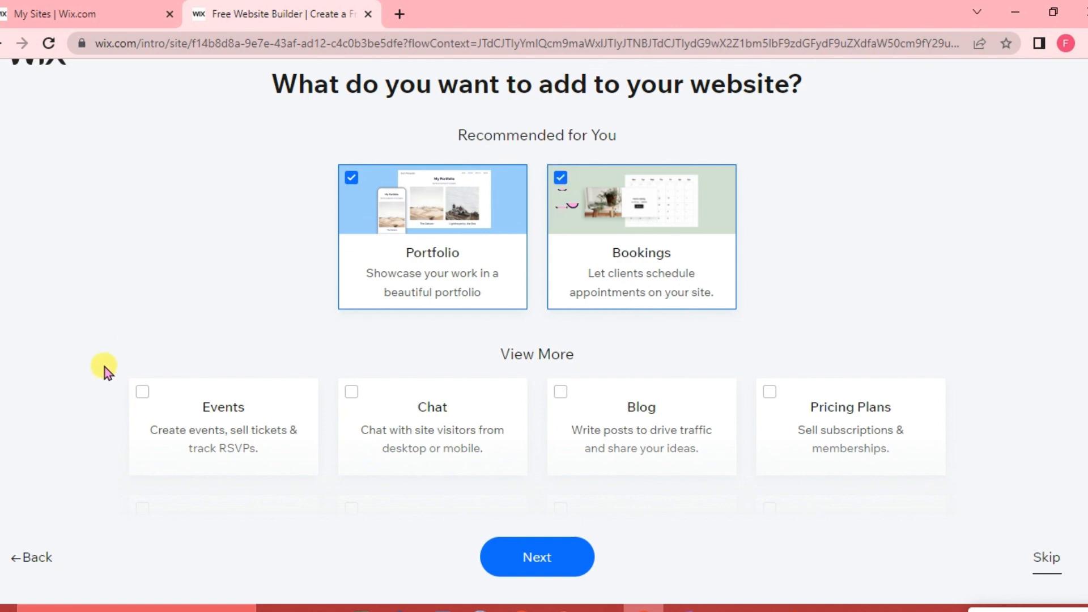
pyautogui.click(144, 394)
pyautogui.scroll(-2, 370, 415)
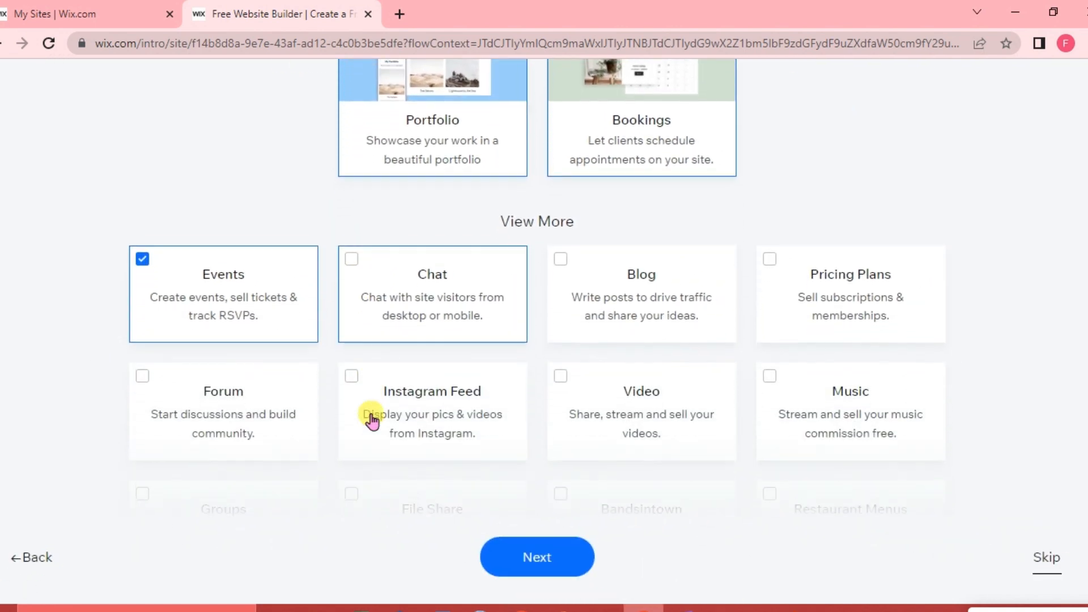
pyautogui.click(351, 255)
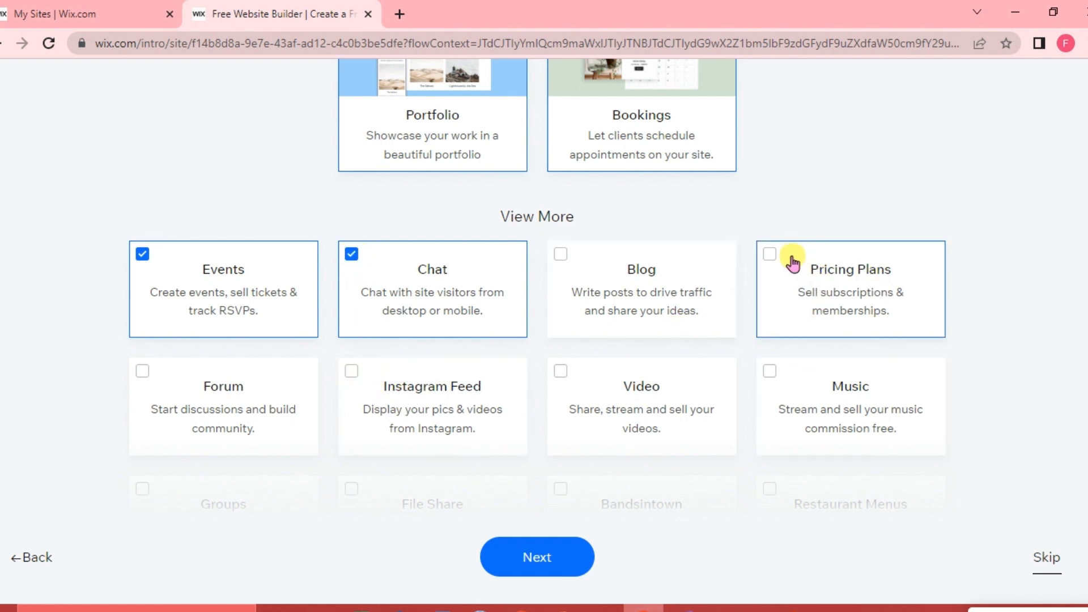
pyautogui.click(770, 255)
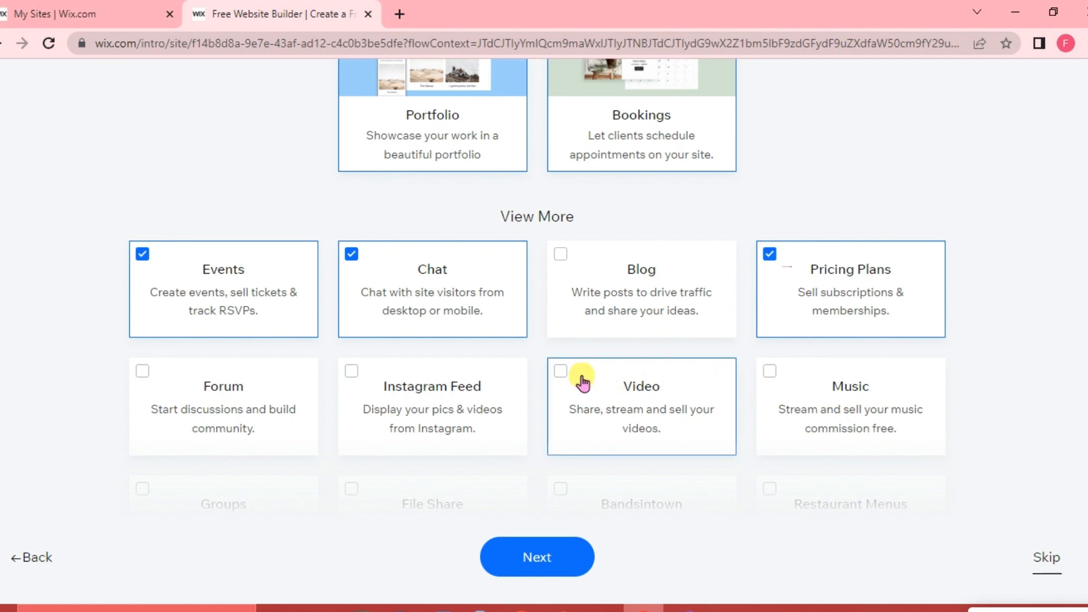
pyautogui.scroll(3, 580, 381)
pyautogui.scroll(-2, 583, 352)
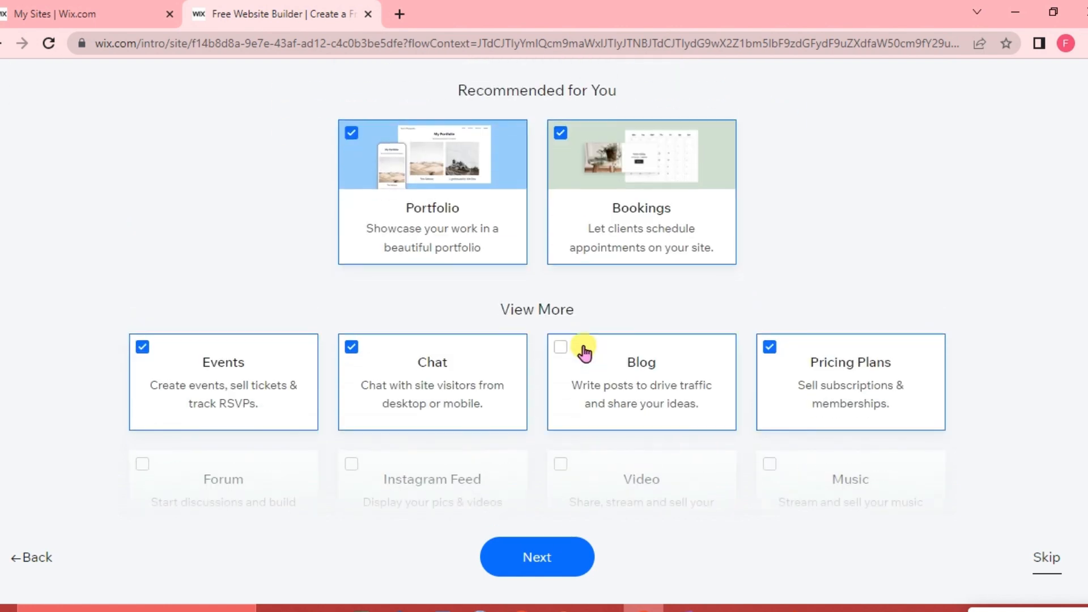
pyautogui.click(548, 559)
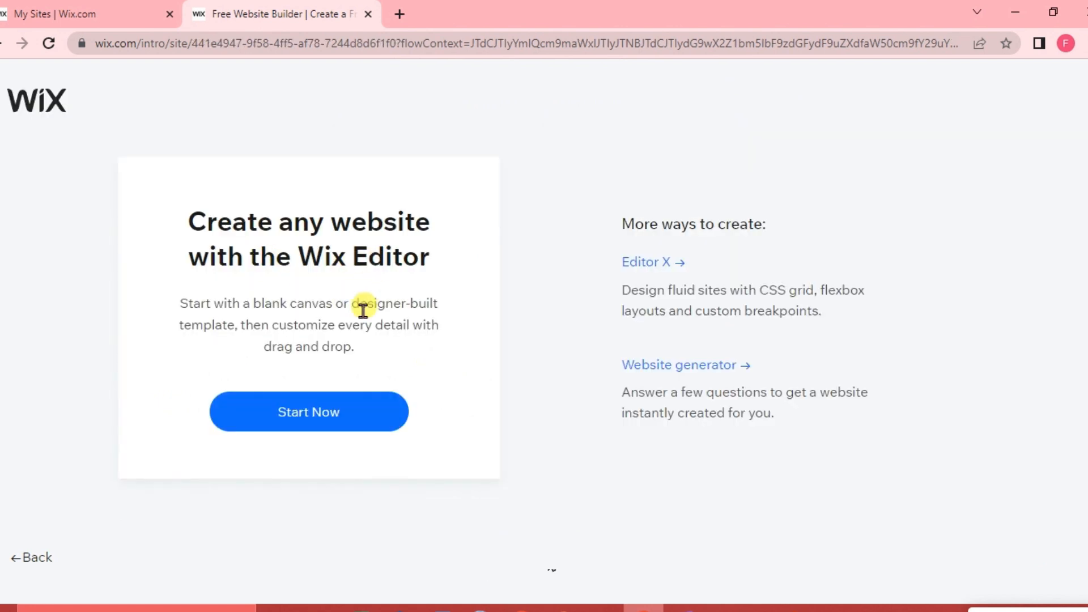
# - Start with the Wix Editor and open the Photography Studio template for editing
pyautogui.click(320, 414)
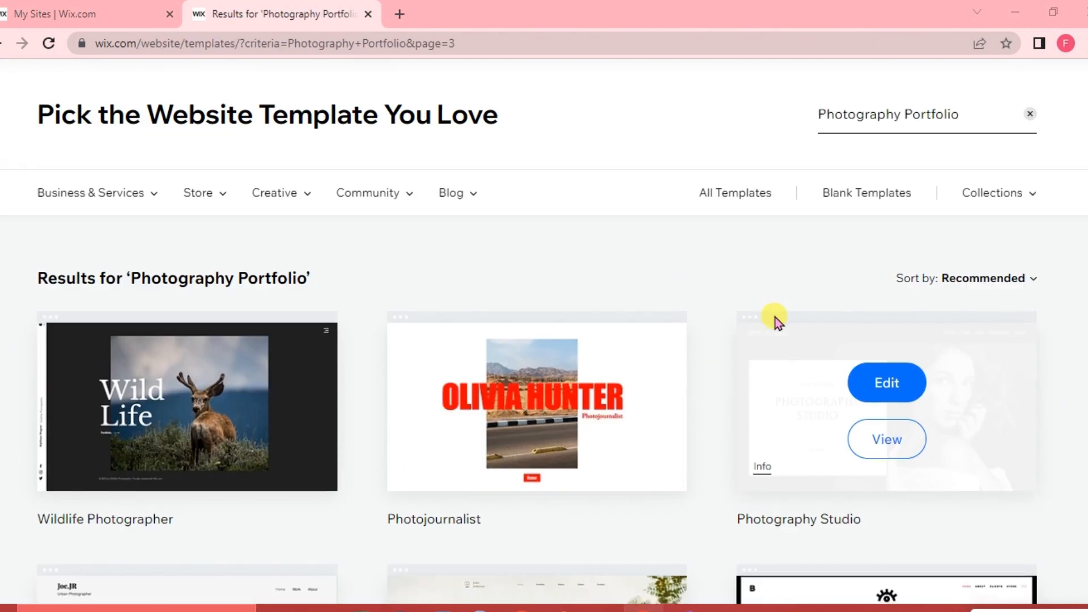
pyautogui.scroll(-15, 776, 321)
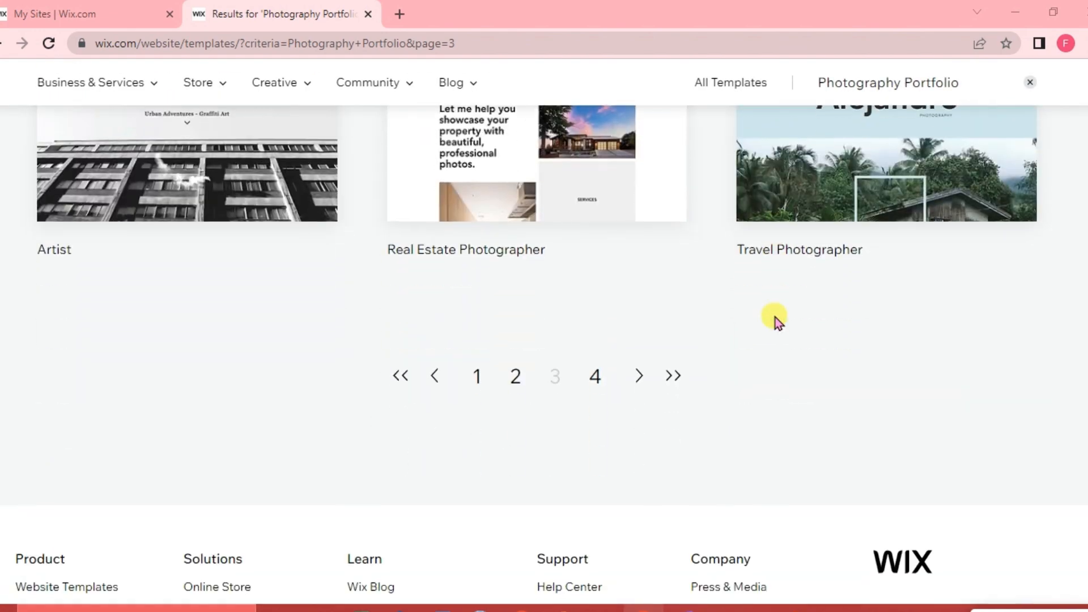
pyautogui.scroll(15, 658, 236)
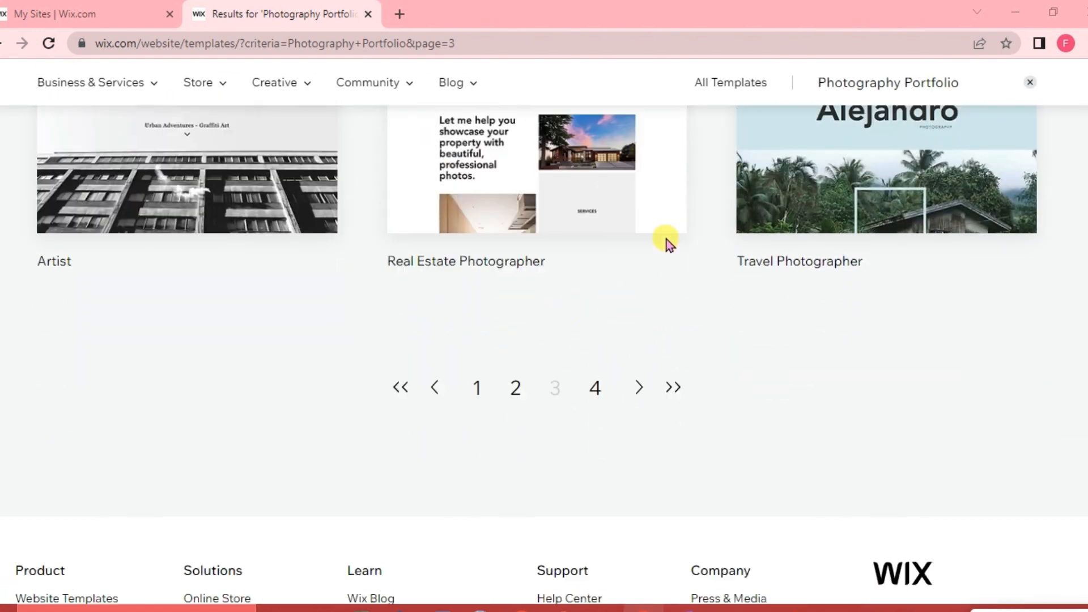
pyautogui.scroll(2, 666, 241)
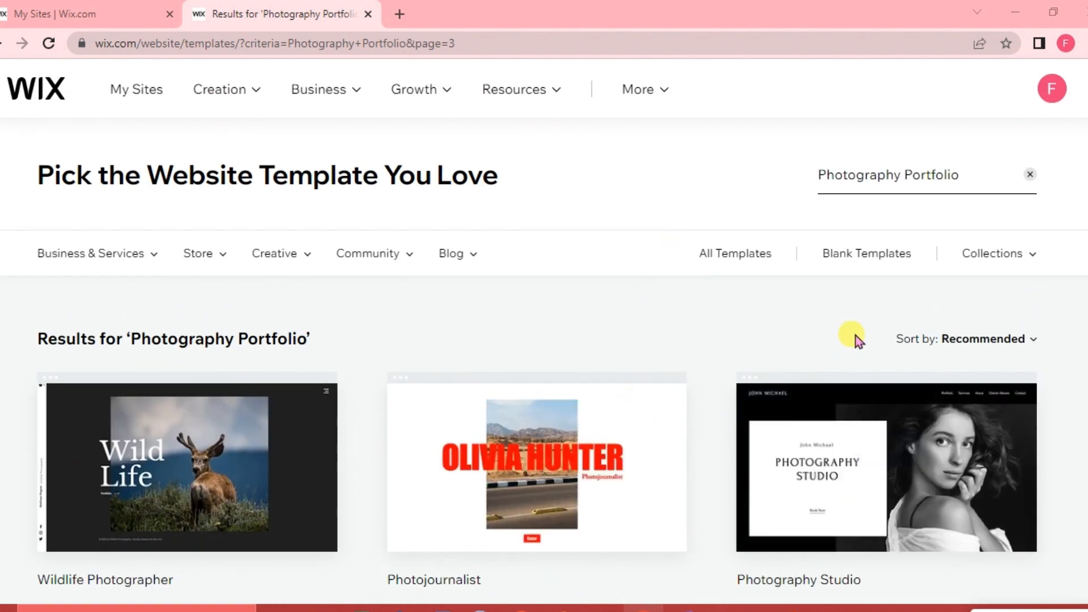
pyautogui.moveTo(917, 456)
pyautogui.scroll(-3, 917, 456)
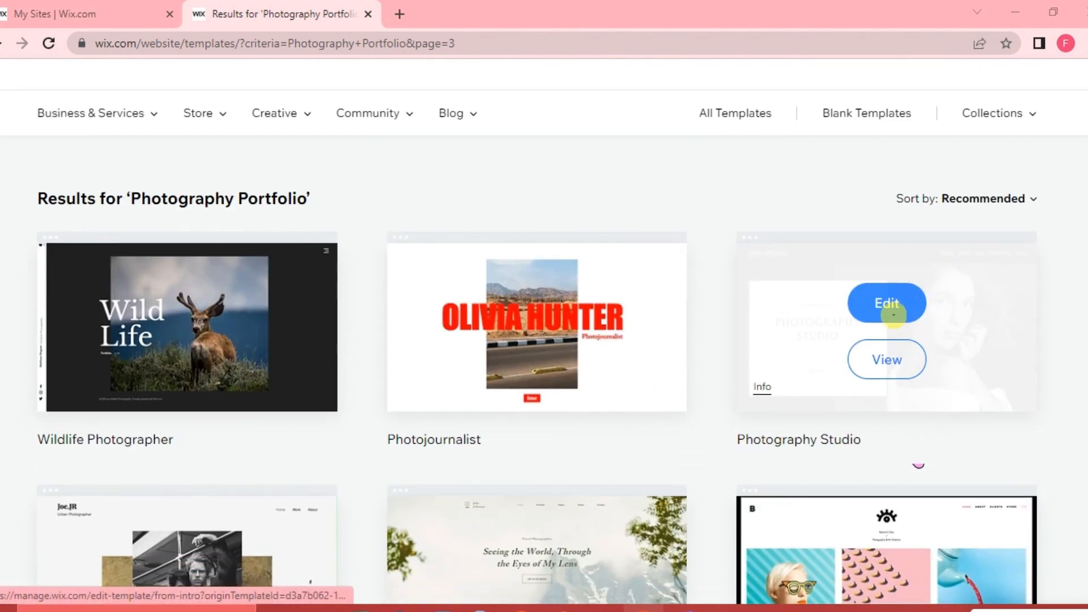
pyautogui.click(893, 304)
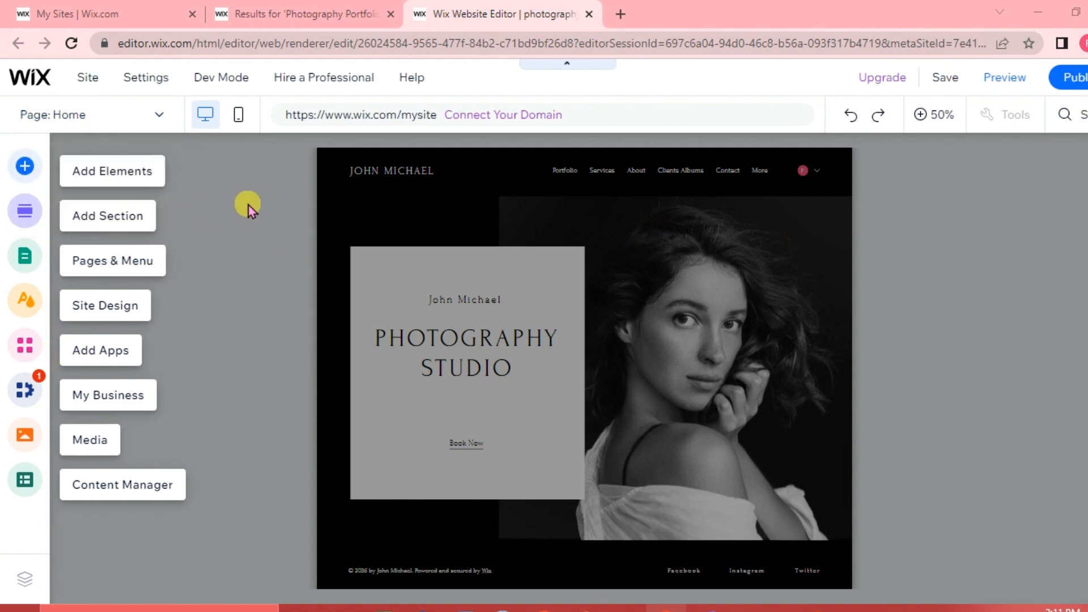
# - Look through the categories of elements that can be added to the site, including Store and Events
pyautogui.click(28, 169)
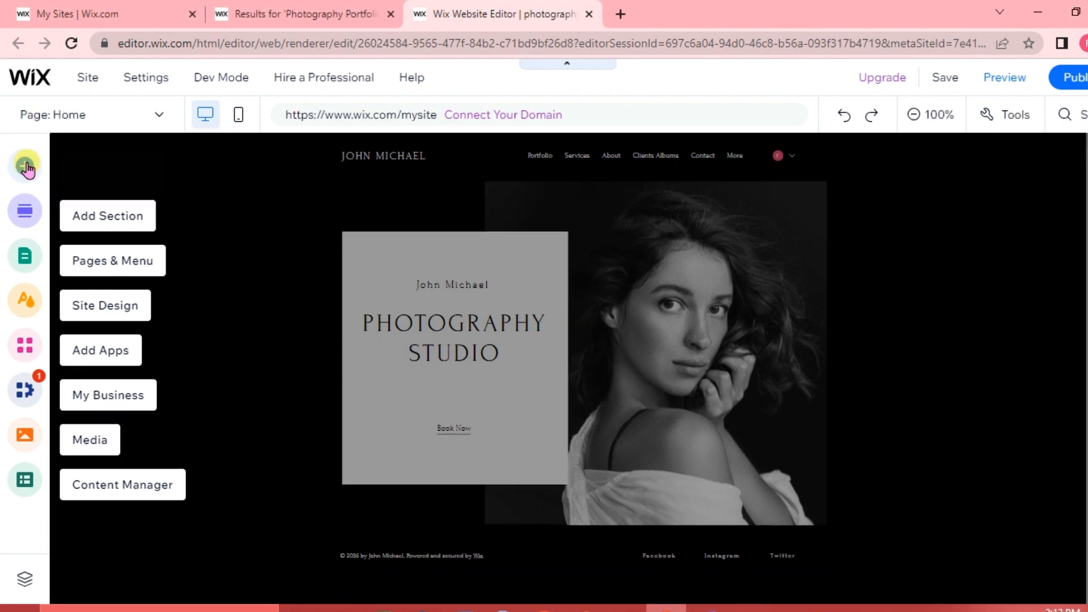
pyautogui.click(25, 165)
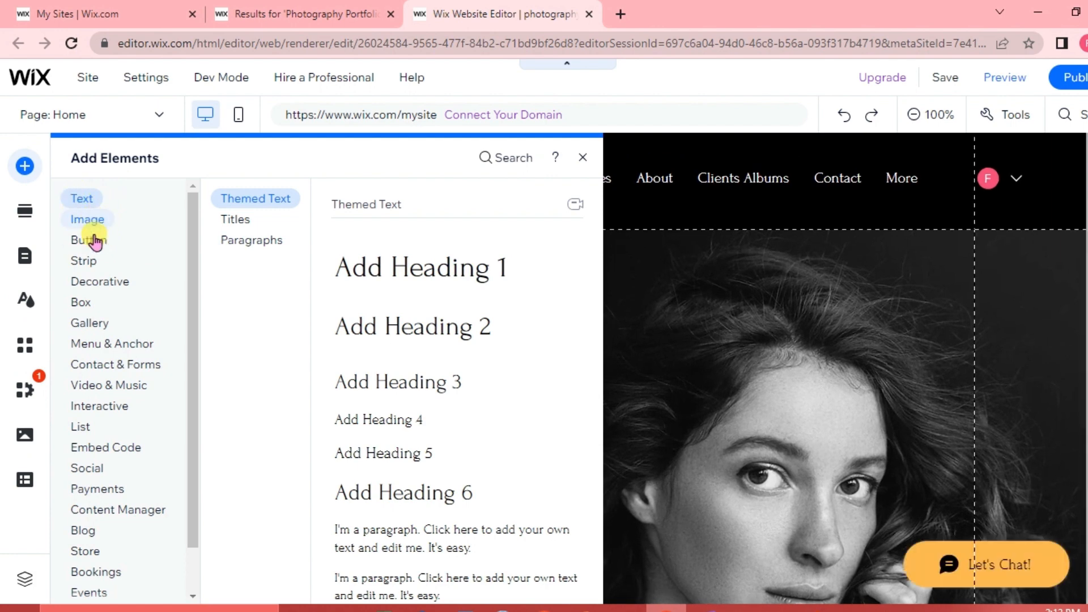
pyautogui.scroll(-1, 97, 240)
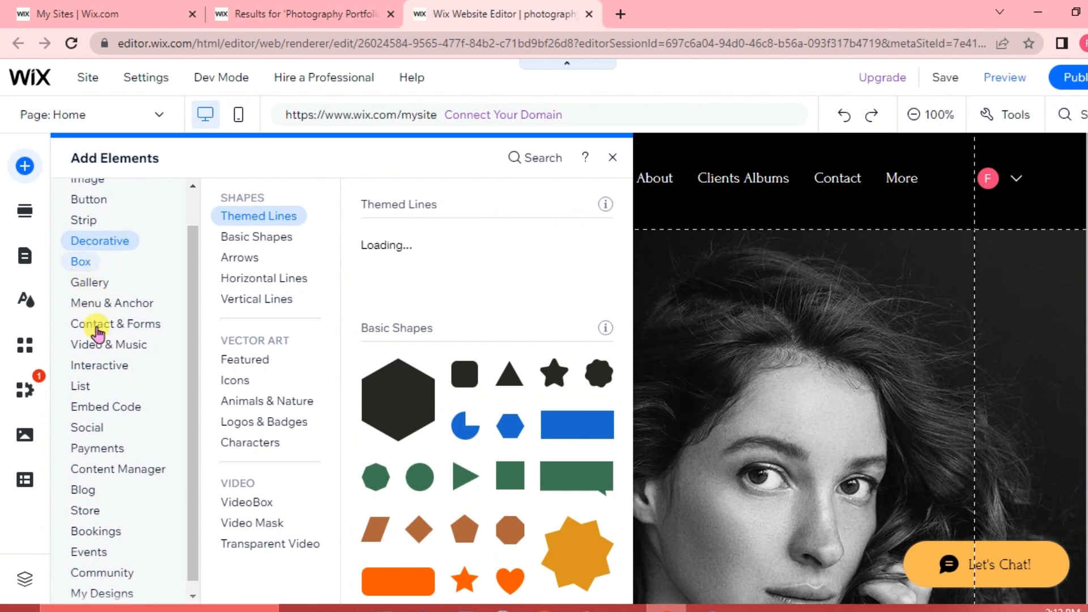
pyautogui.scroll(-1, 124, 358)
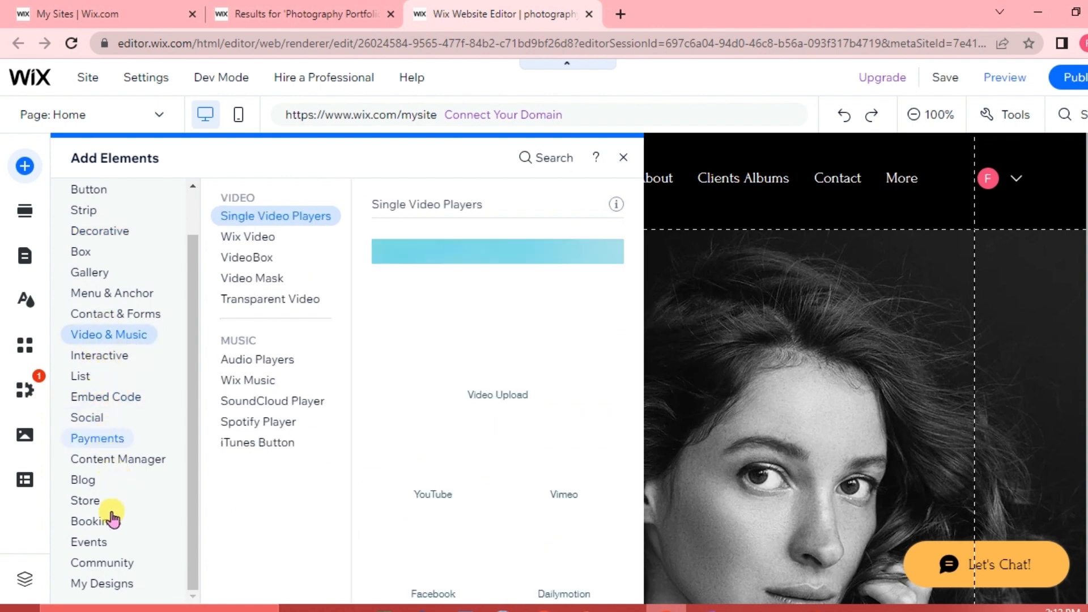
pyautogui.click(94, 497)
pyautogui.click(102, 543)
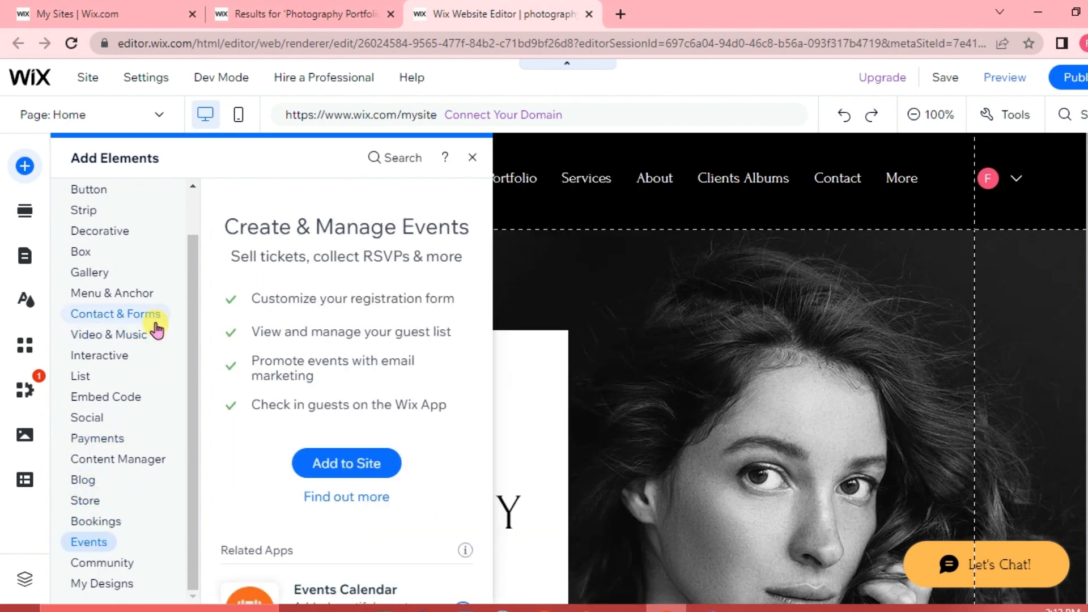
pyautogui.scroll(1, 148, 335)
# - View the section types available for the page and the list of site pages
pyautogui.click(22, 211)
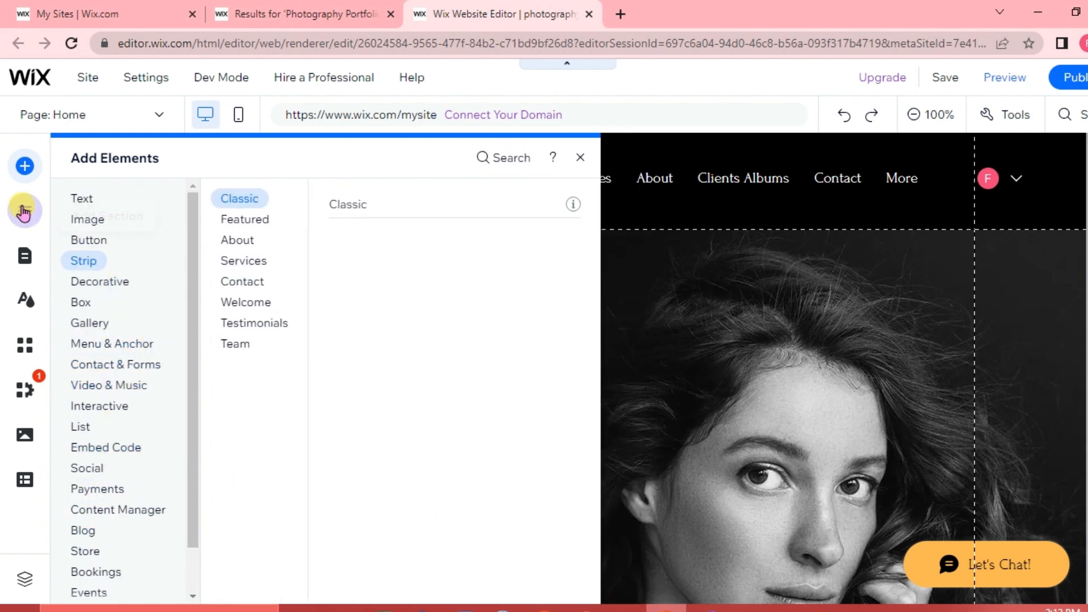
pyautogui.click(23, 212)
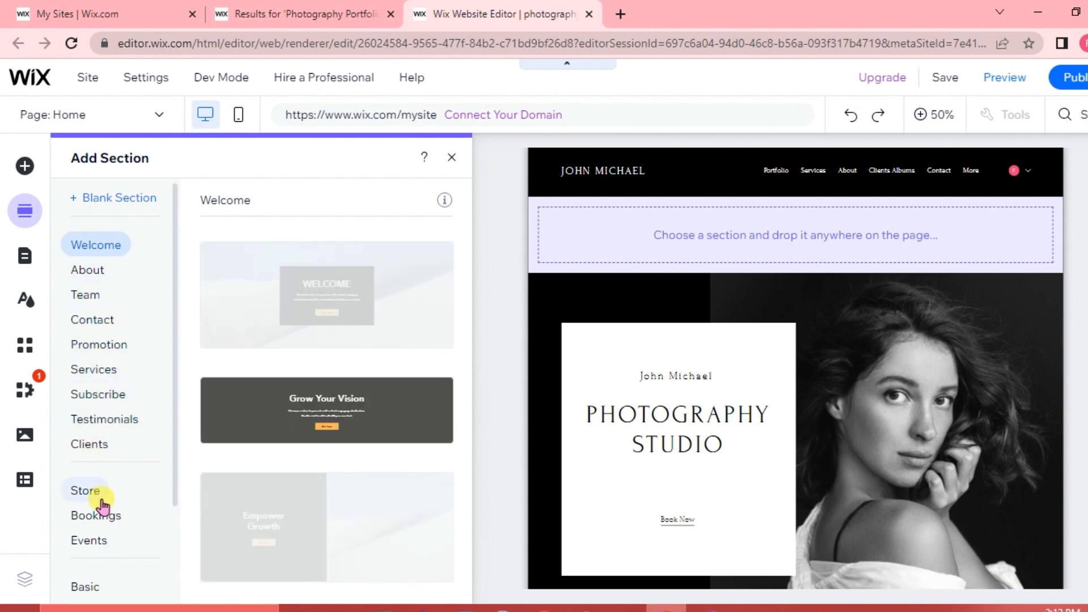
pyautogui.click(27, 262)
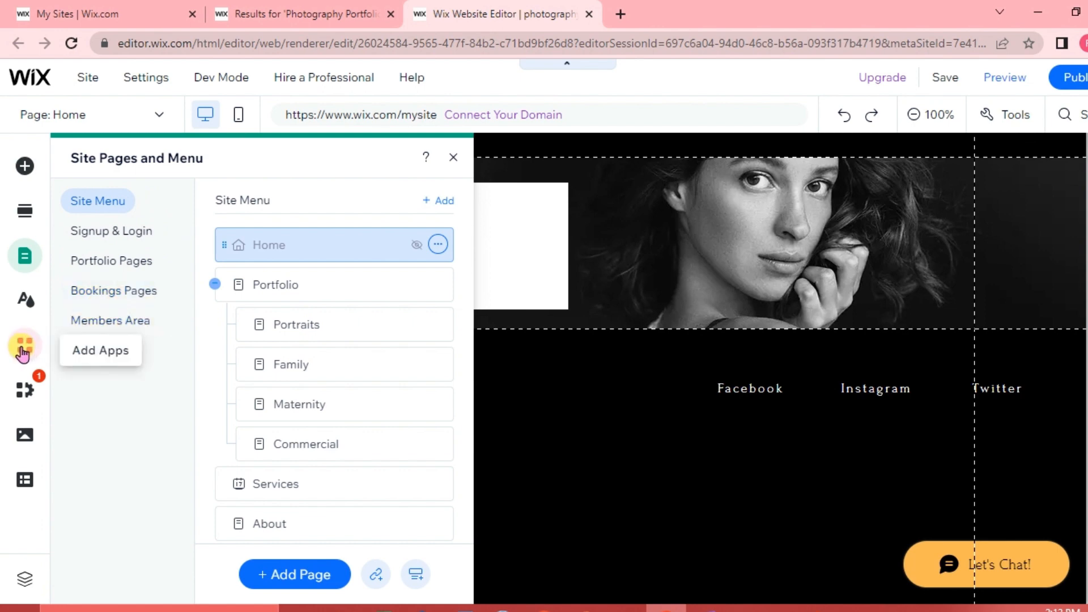
# - Examine the apps offered in the Wix App Market, down to the Wix Business Solutions
pyautogui.click(23, 353)
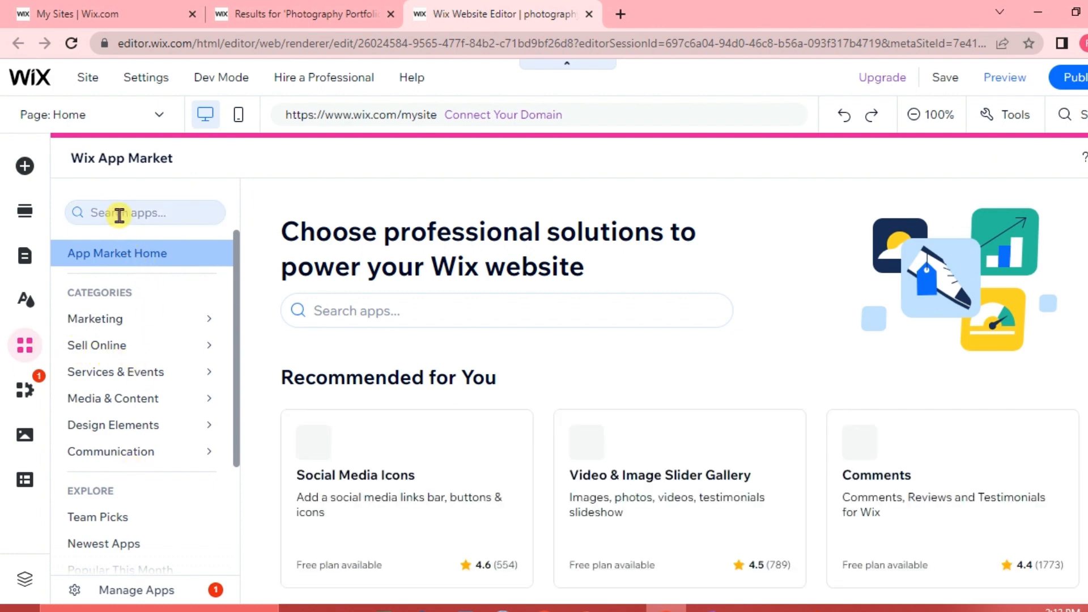
pyautogui.scroll(-3, 560, 495)
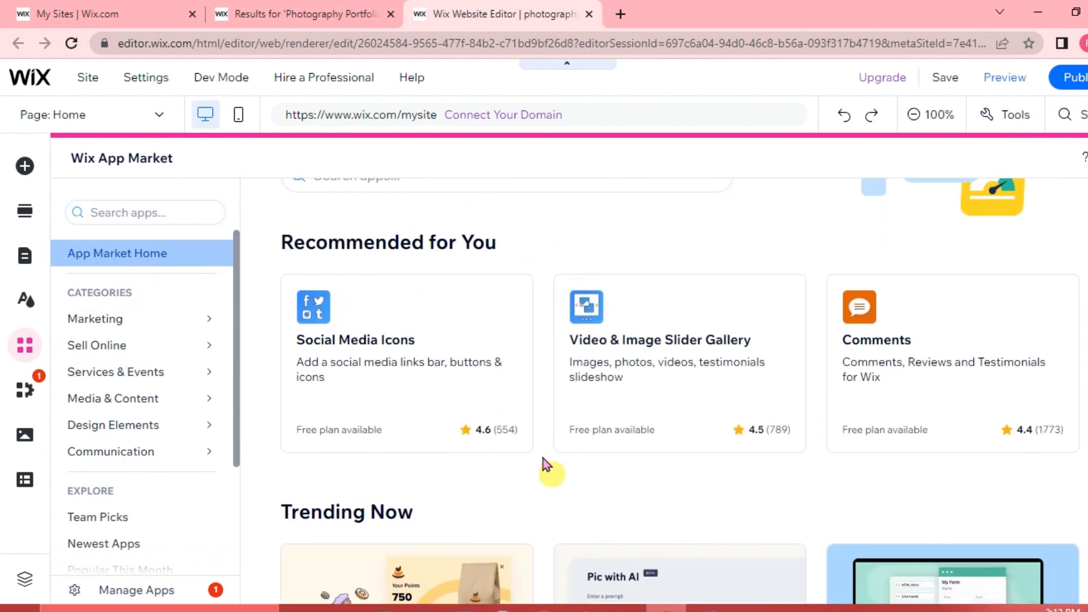
pyautogui.scroll(-5, 616, 429)
pyautogui.scroll(-15, 617, 431)
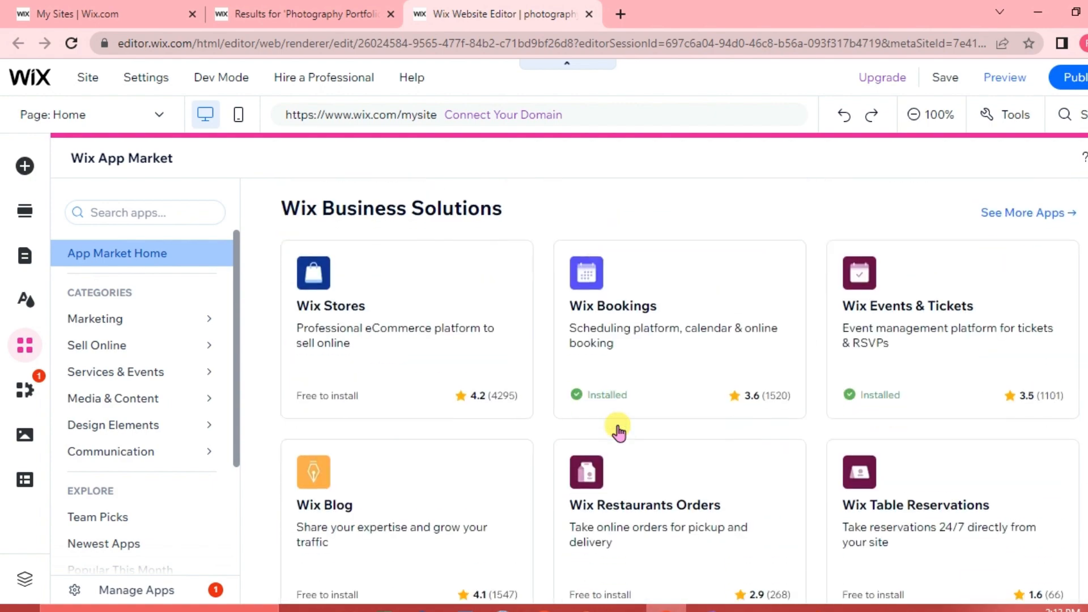
# - Look through the App Market's team picks and social media apps, and view the business tools installed on the site
pyautogui.scroll(10, 618, 430)
pyautogui.scroll(-12, 523, 461)
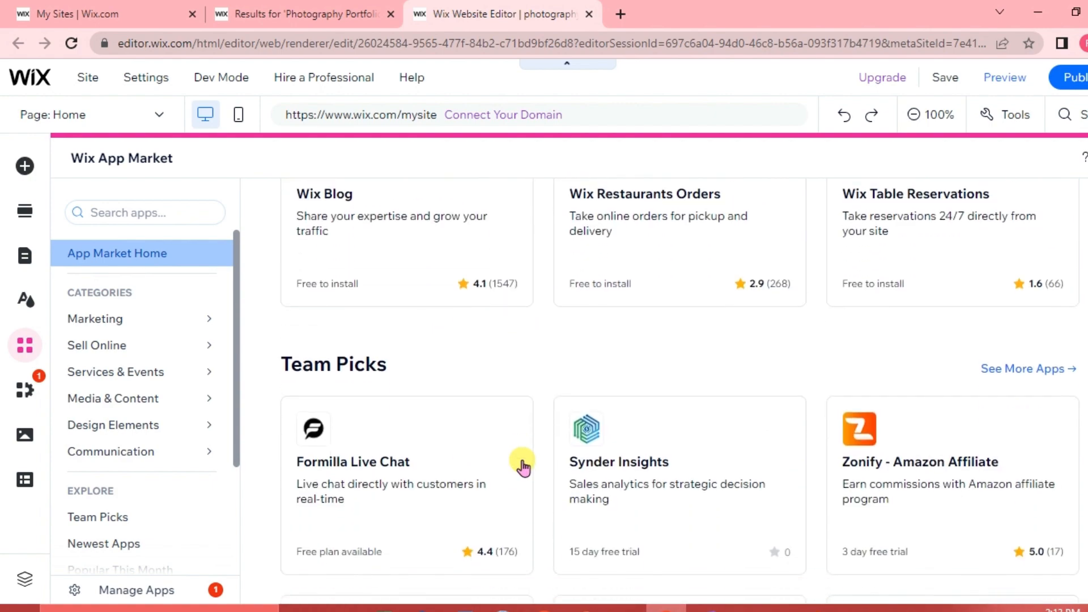
pyautogui.scroll(5, 523, 461)
pyautogui.scroll(2, 523, 464)
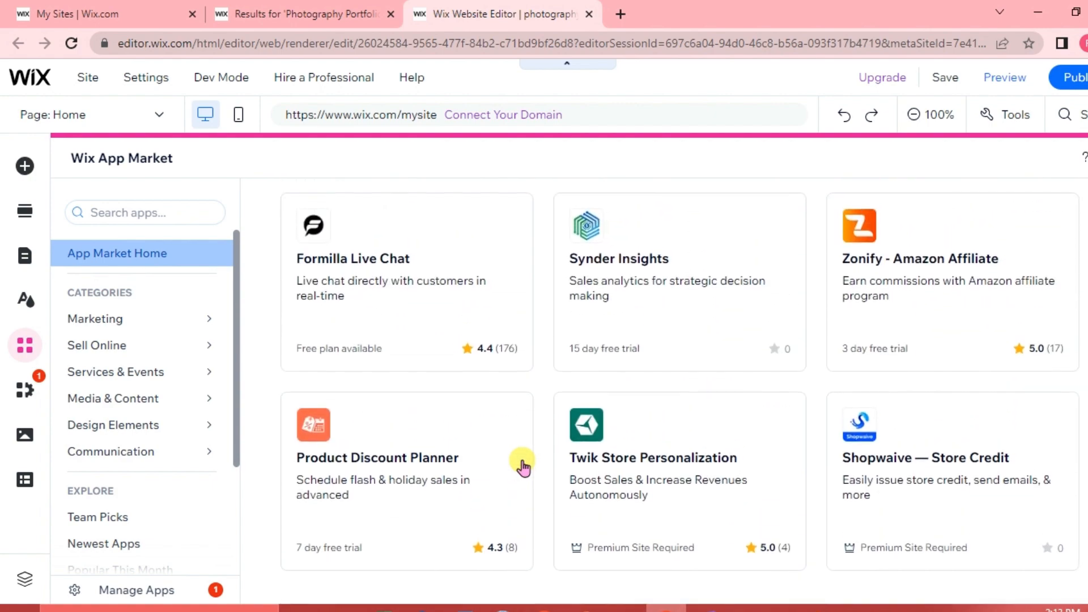
pyautogui.scroll(-20, 522, 464)
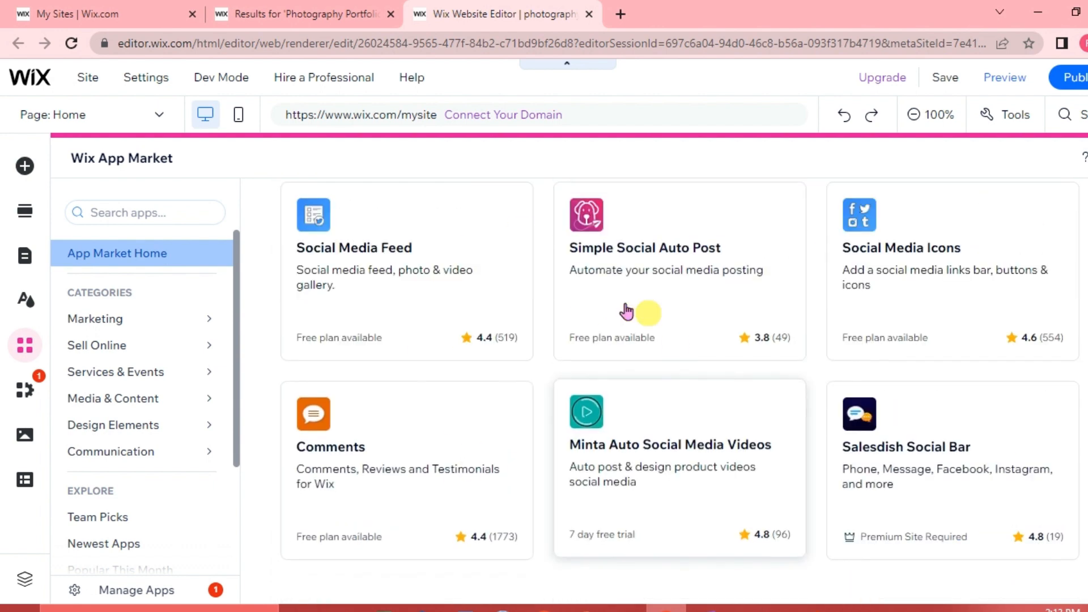
pyautogui.click(23, 390)
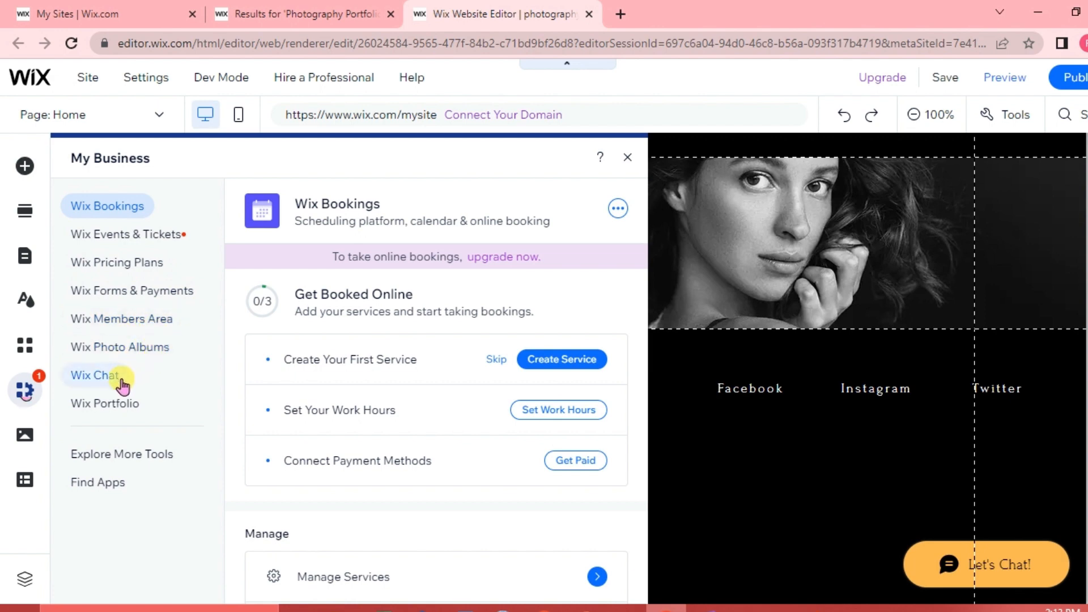
# - View the media upload sources, the Photo Studio and Video Maker tools, and the free Wix images
pyautogui.click(24, 435)
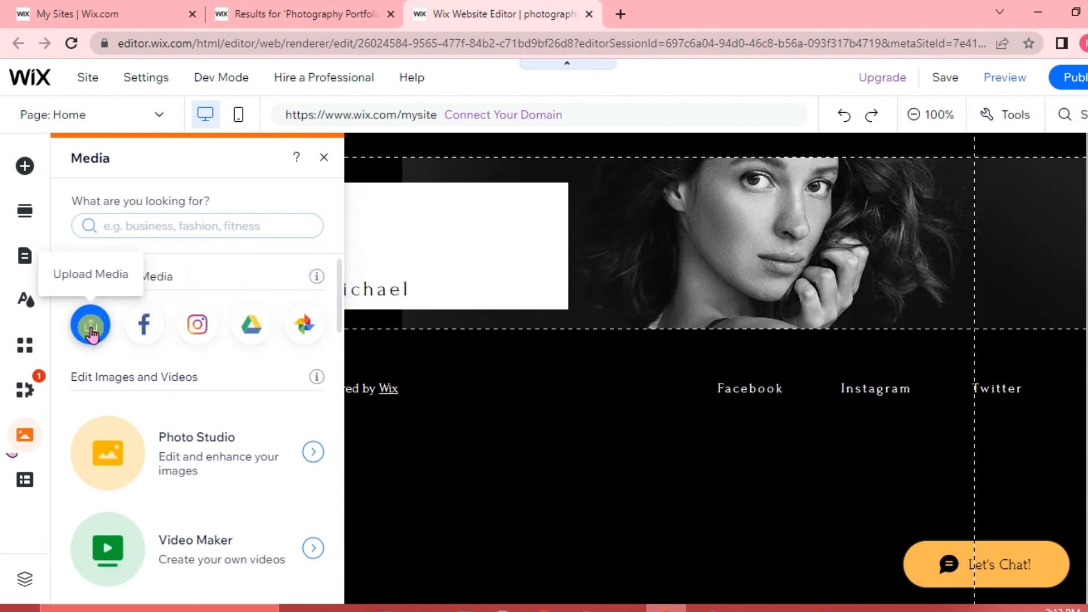
pyautogui.scroll(-3, 207, 456)
pyautogui.scroll(3, 118, 394)
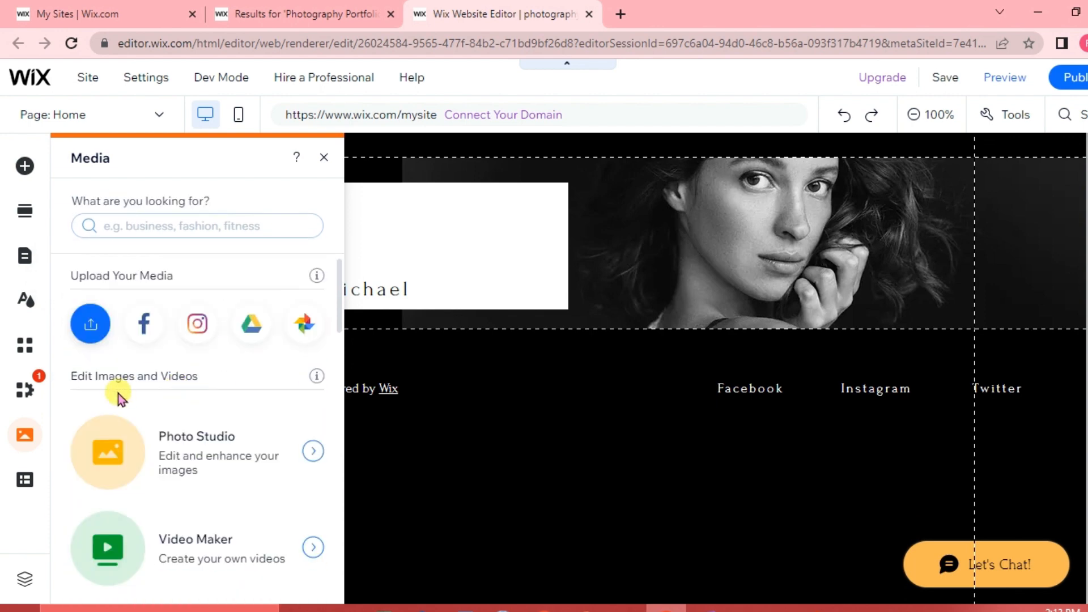
pyautogui.scroll(-2, 190, 417)
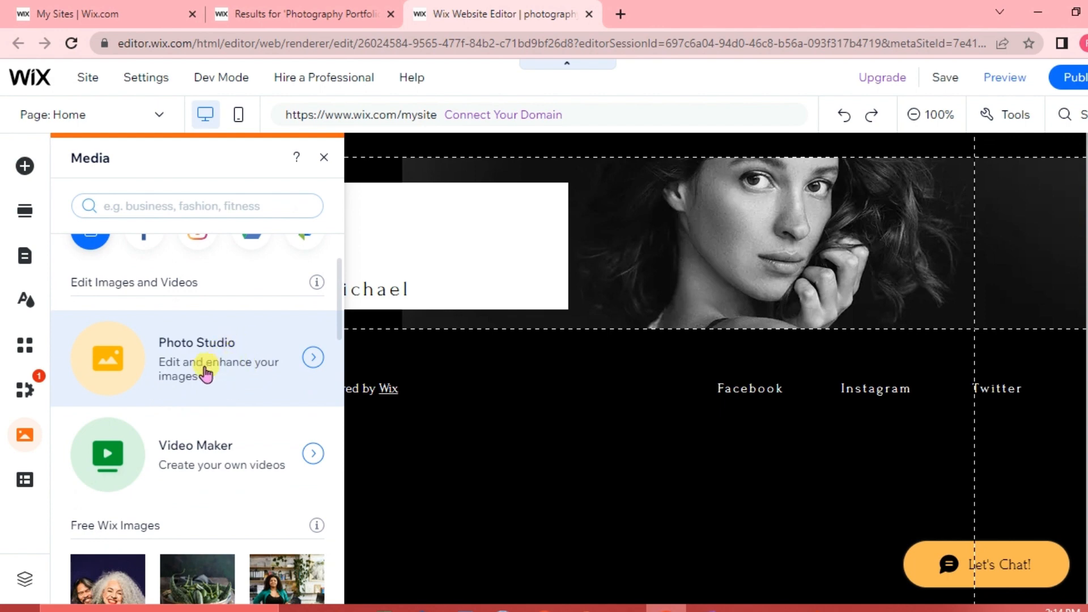
pyautogui.scroll(-2, 236, 454)
pyautogui.scroll(-5, 235, 498)
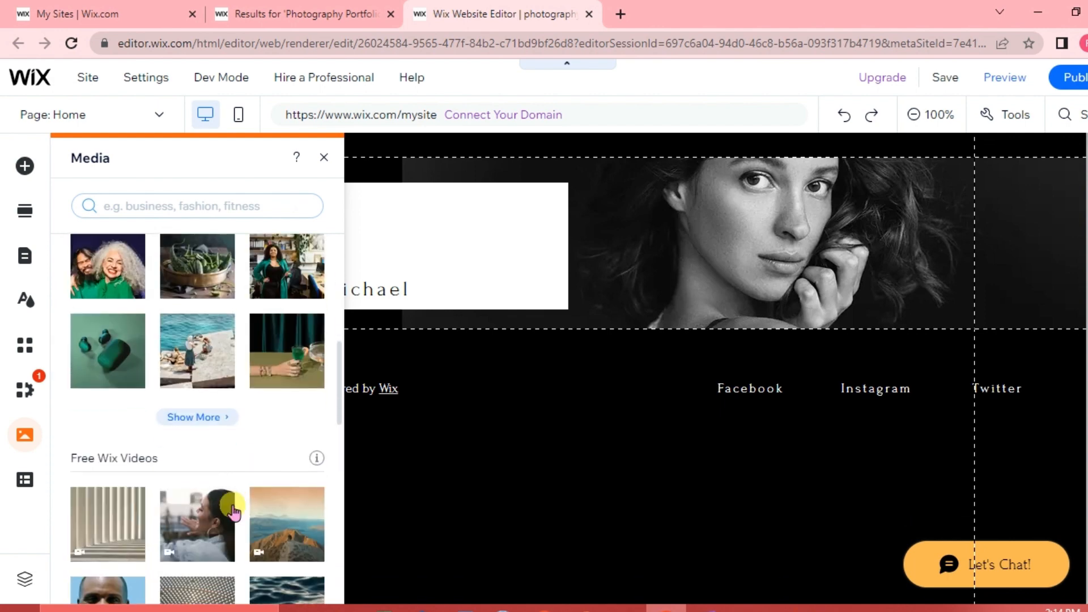
# - Examine the free Wix videos, preview the Urban Fashion clip, and look through the Shutterstock videos
pyautogui.scroll(2, 187, 347)
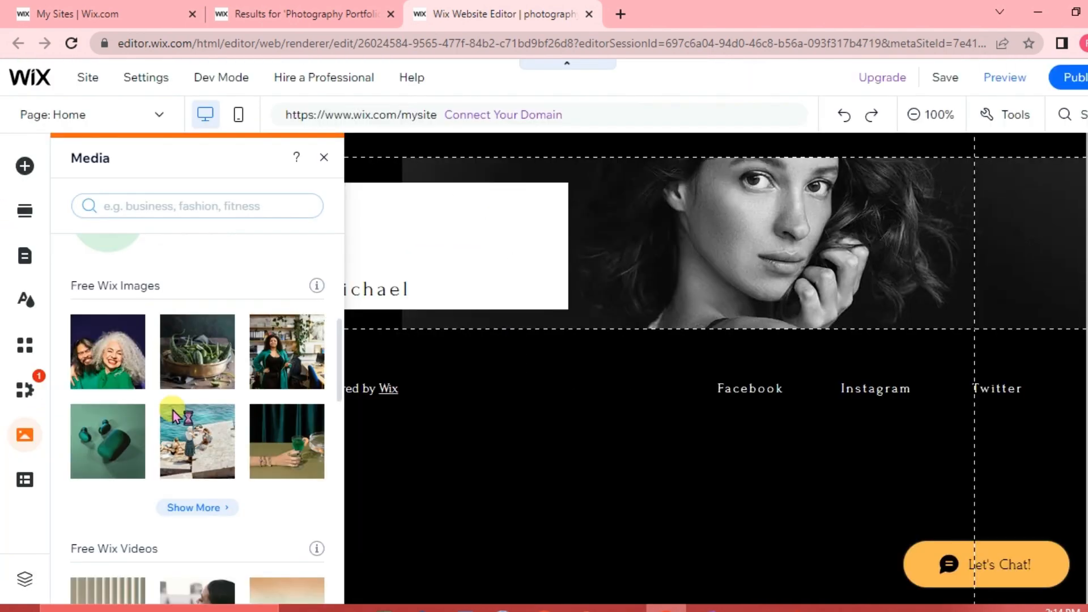
pyautogui.scroll(-3, 210, 500)
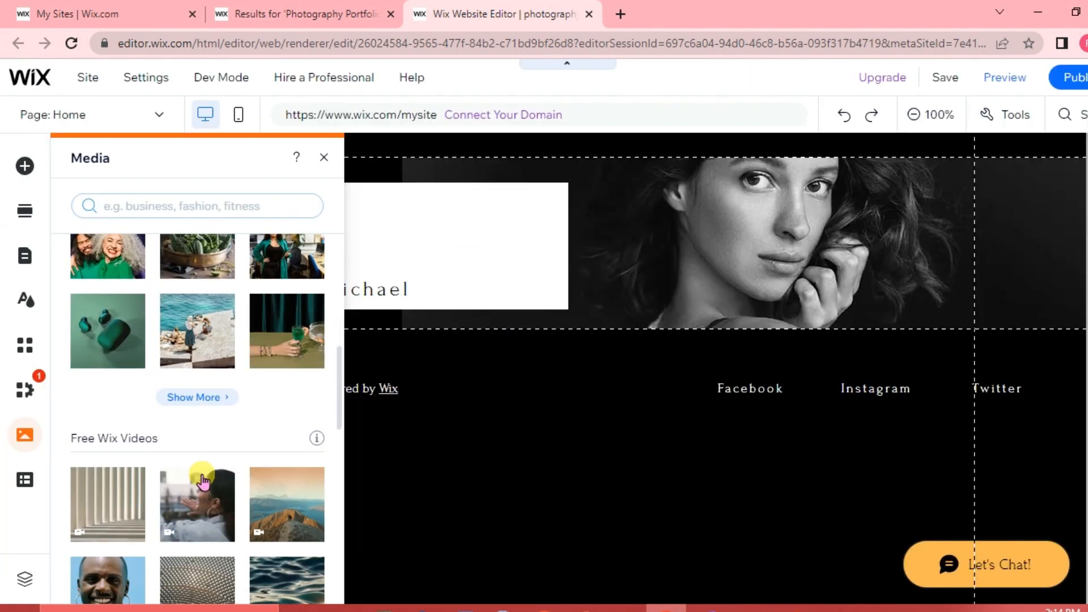
pyautogui.scroll(-1, 201, 480)
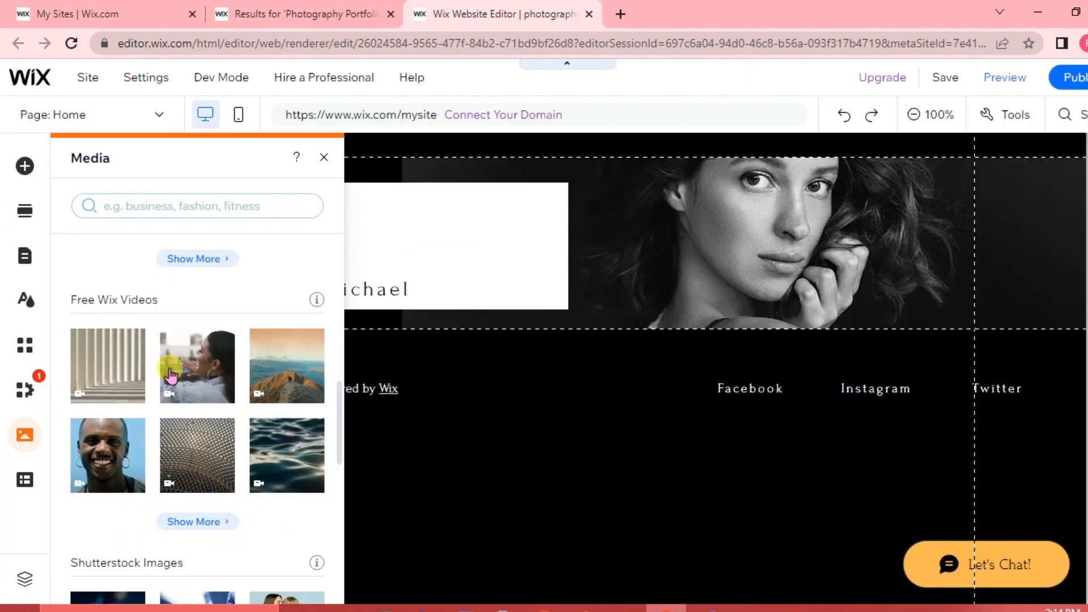
pyautogui.scroll(3, 169, 369)
pyautogui.moveTo(169, 427)
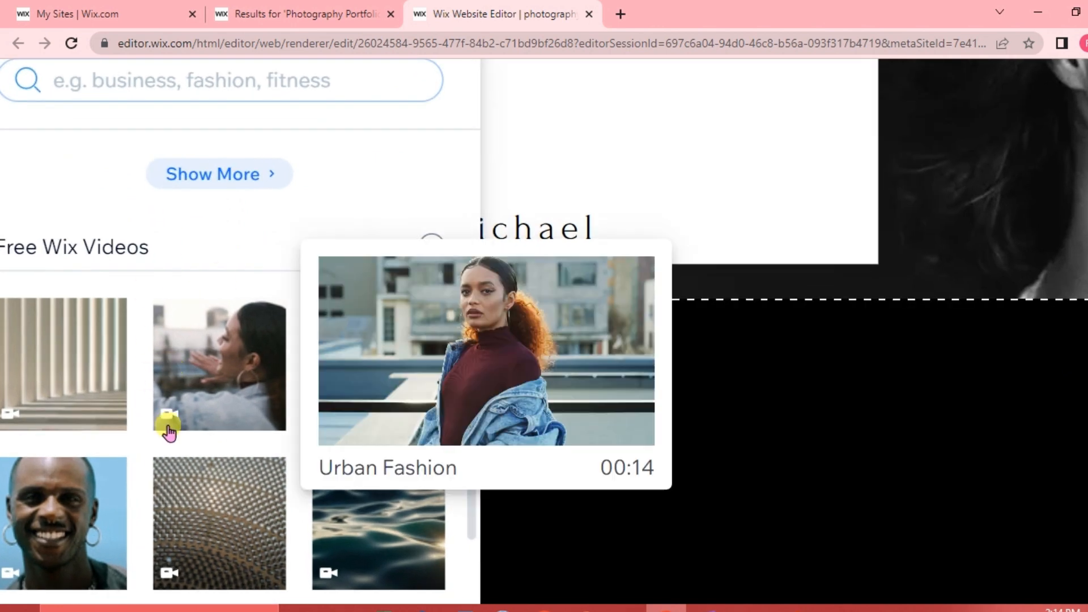
pyautogui.scroll(-4, 181, 504)
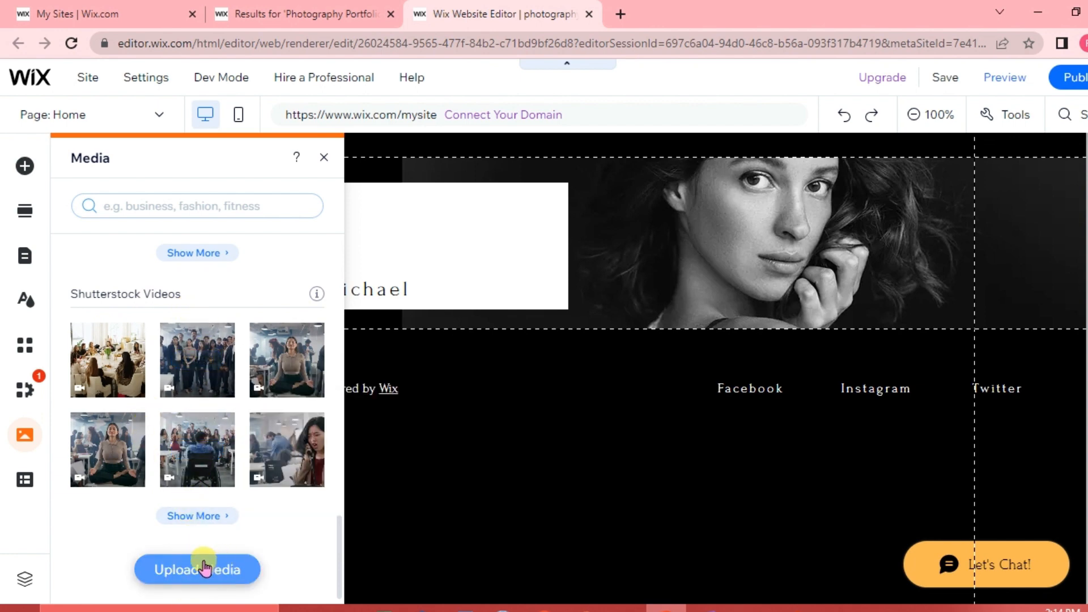
pyautogui.scroll(5, 207, 575)
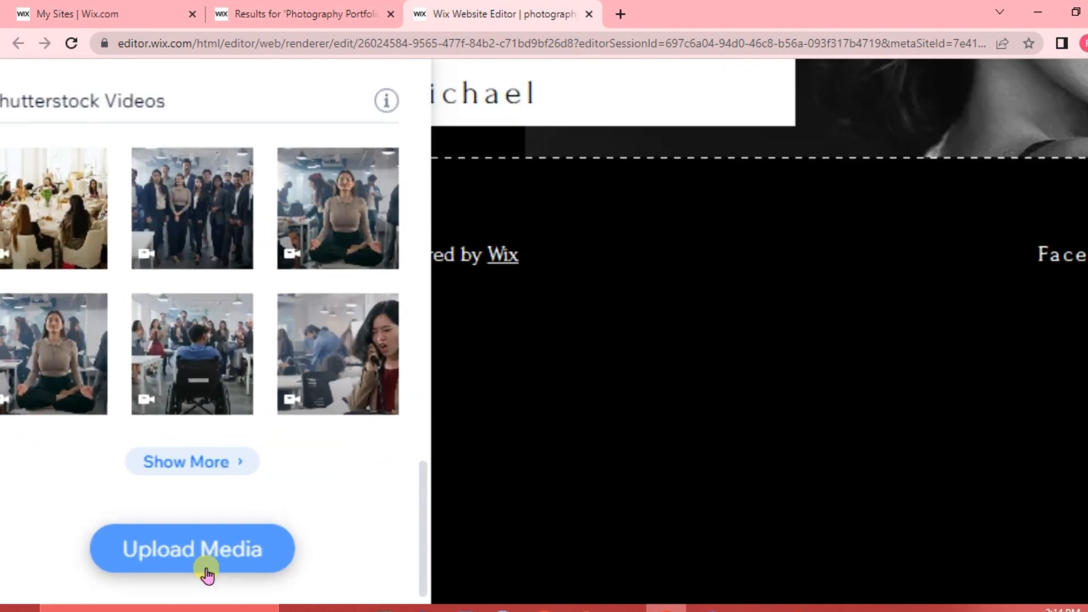
pyautogui.scroll(-5, 162, 550)
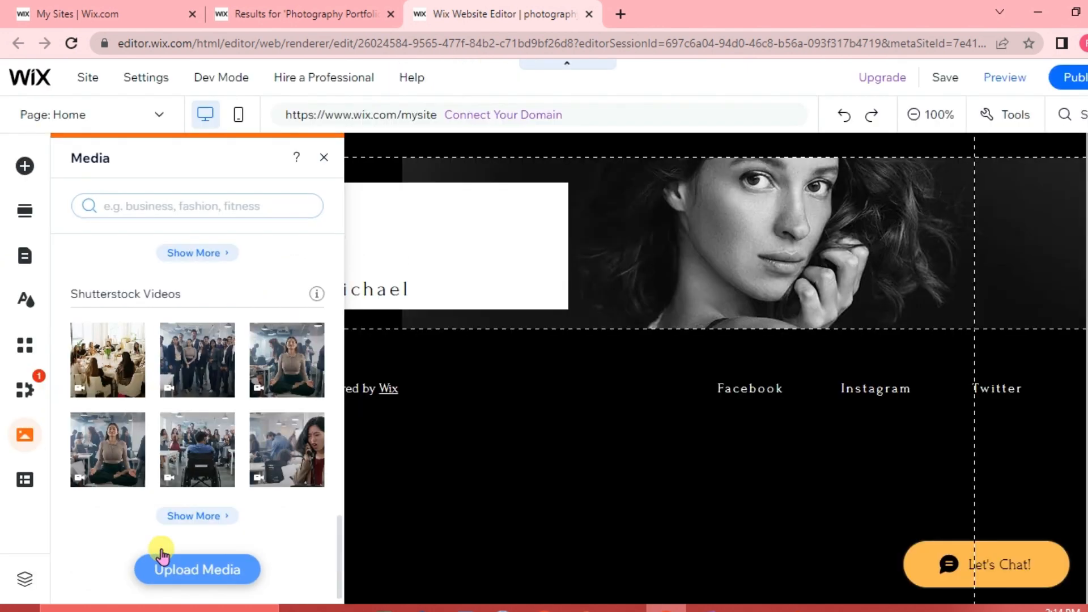
pyautogui.click(570, 411)
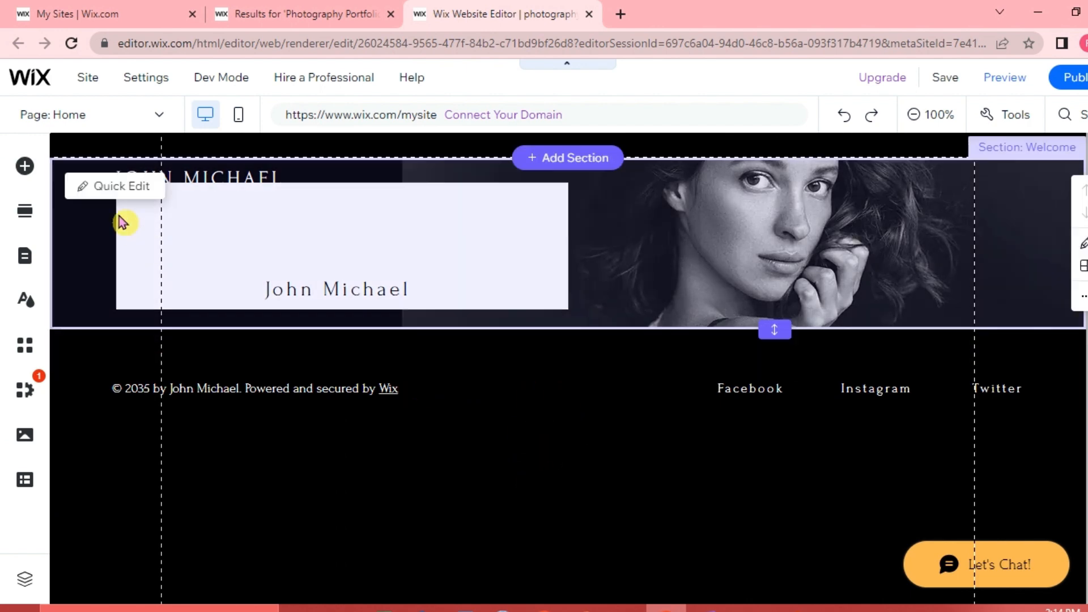
# - Add the About section design with the Hello introduction and portrait photo below the Welcome section of the Home page
pyautogui.click(25, 168)
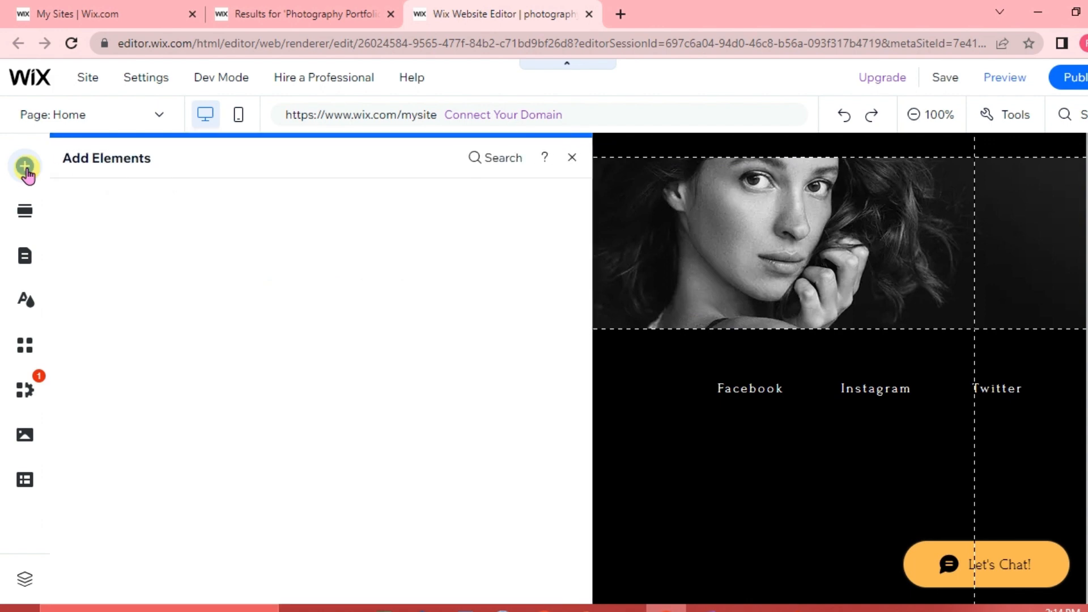
pyautogui.click(32, 220)
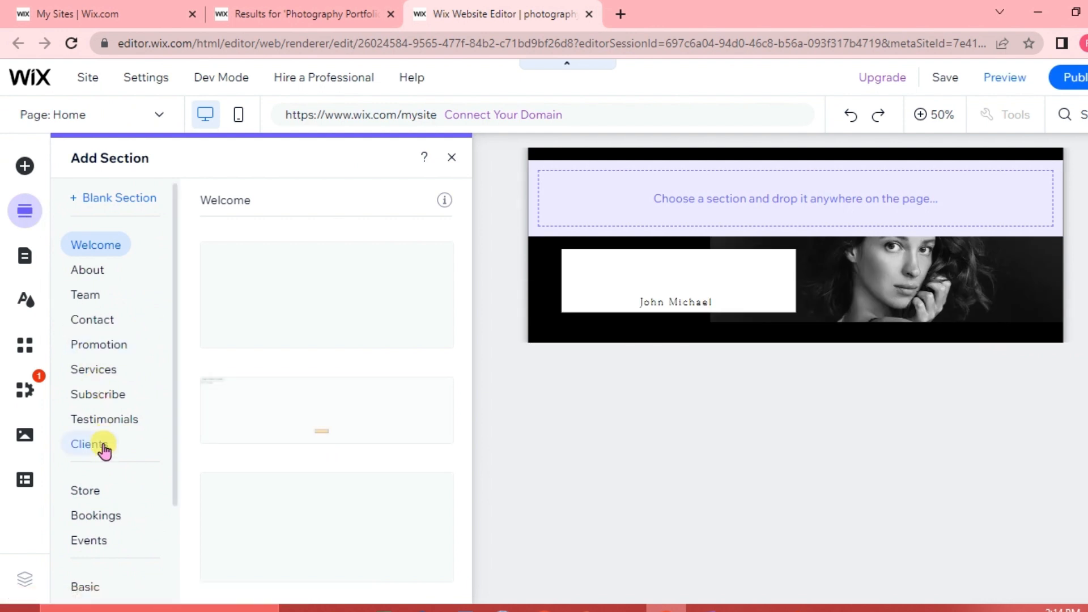
pyautogui.scroll(-2, 105, 444)
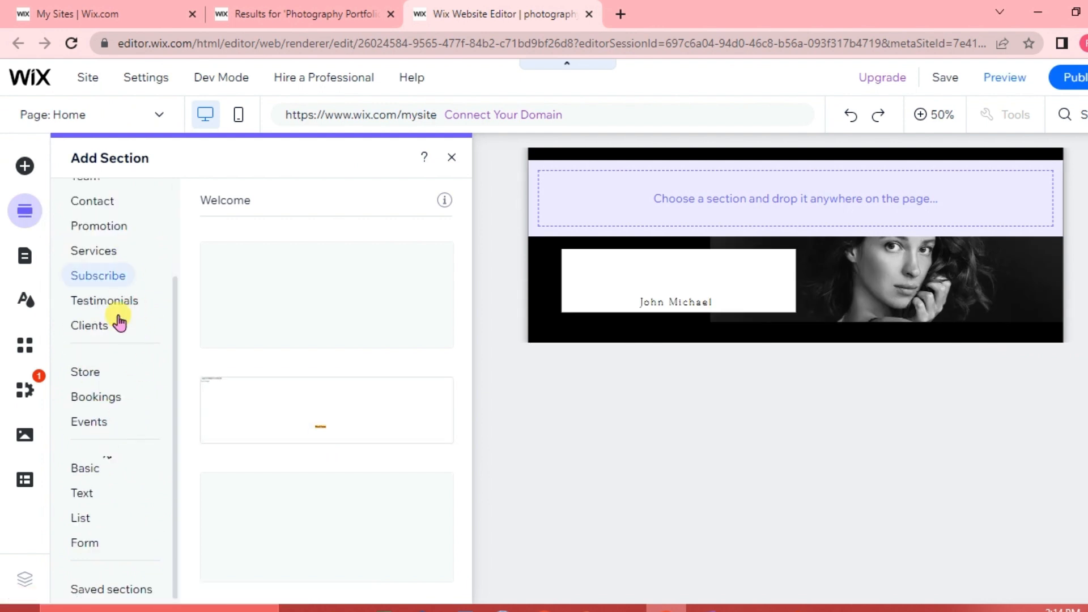
pyautogui.scroll(2, 119, 322)
pyautogui.click(102, 274)
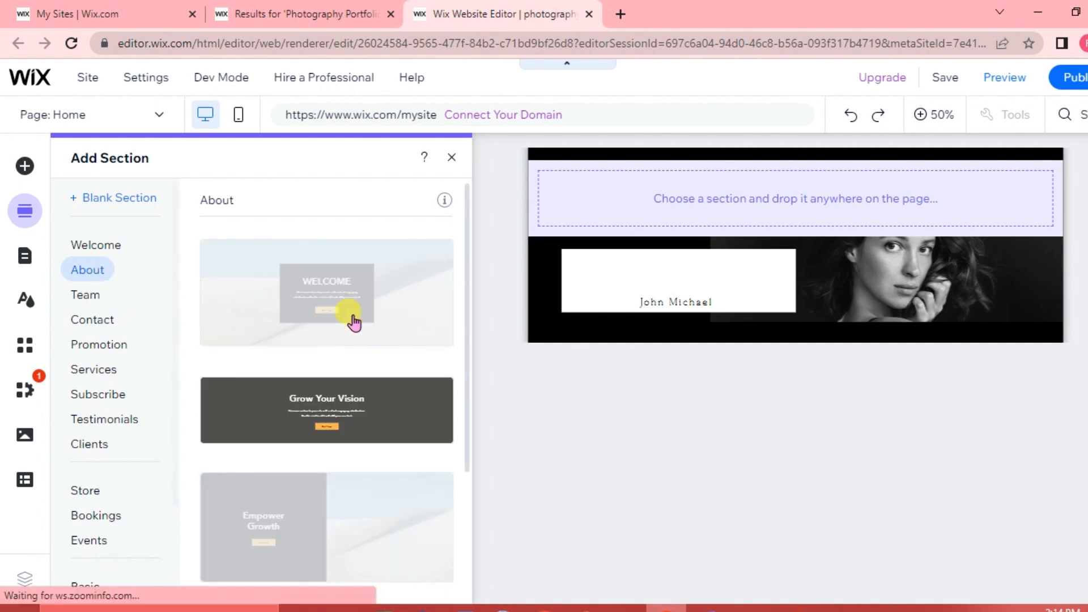
pyautogui.scroll(-1, 327, 441)
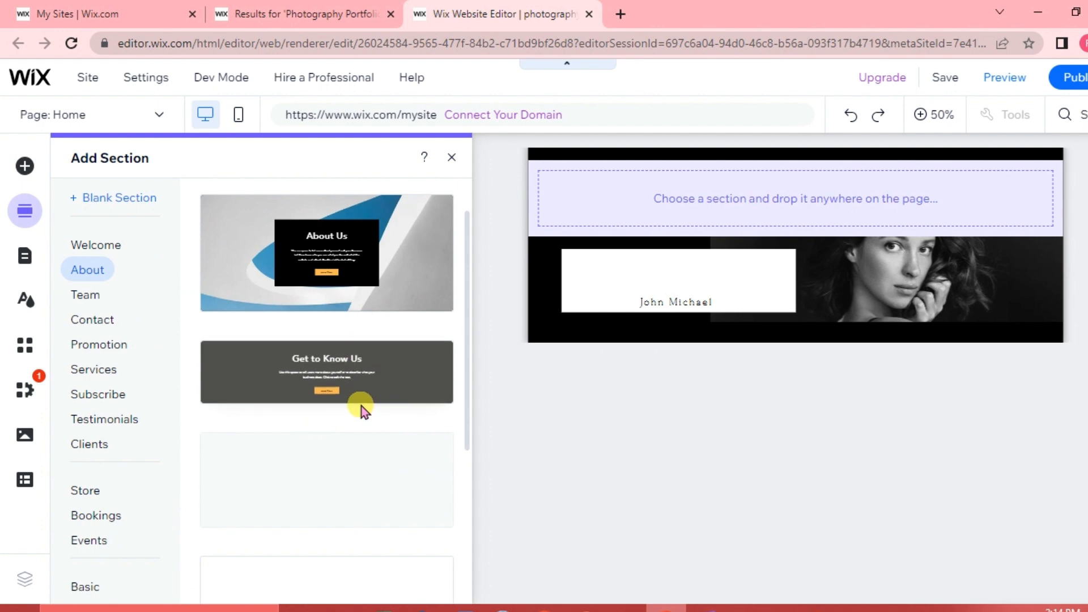
pyautogui.scroll(-5, 362, 407)
pyautogui.scroll(5, 361, 407)
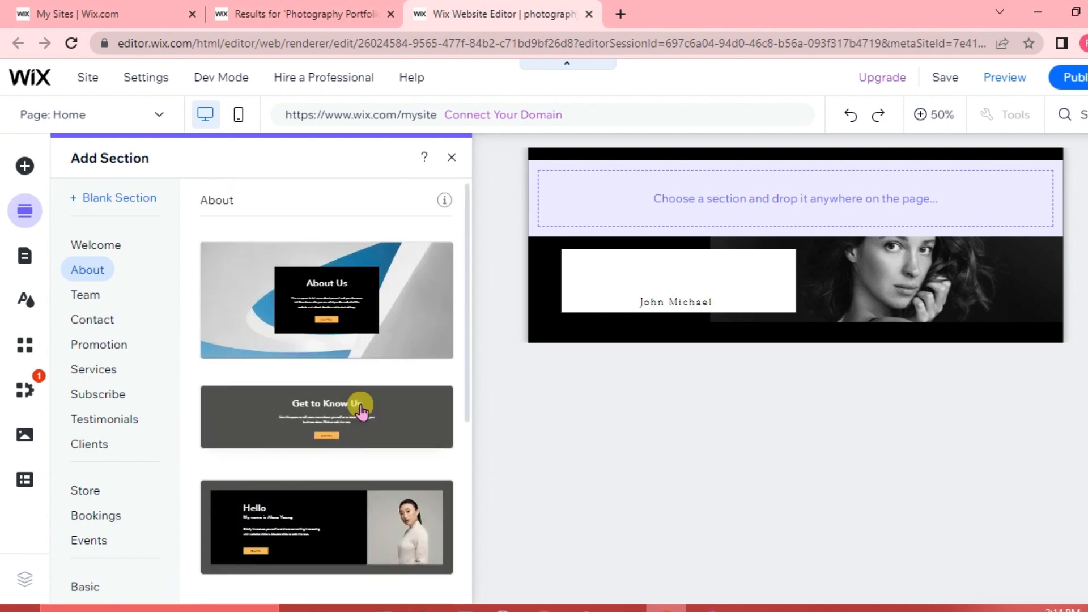
pyautogui.scroll(-3, 347, 482)
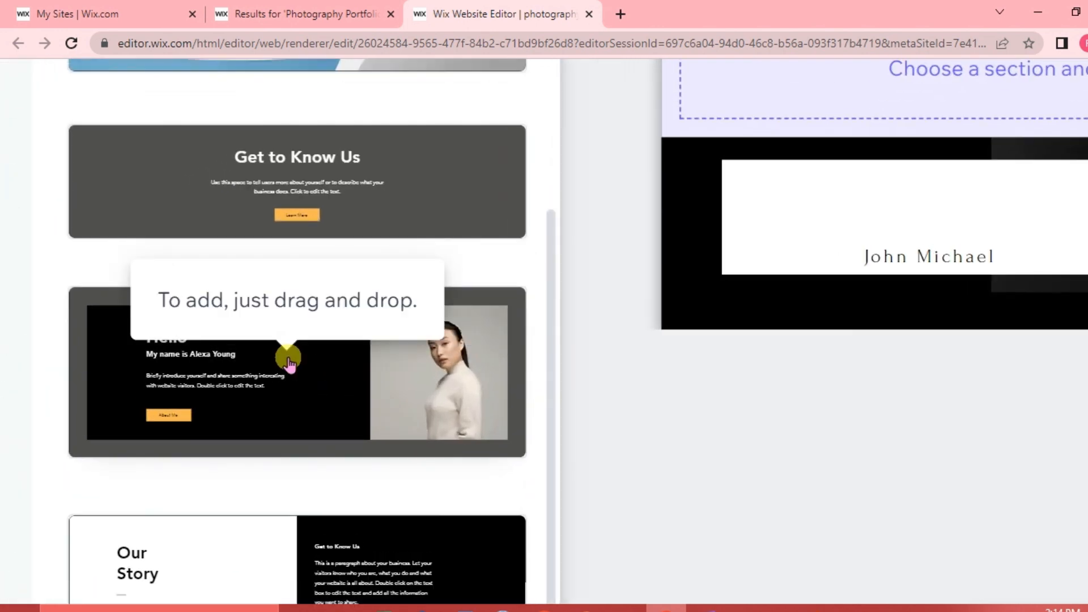
pyautogui.moveTo(289, 361); pyautogui.dragTo(886, 375)
pyautogui.scroll(-5, 758, 399)
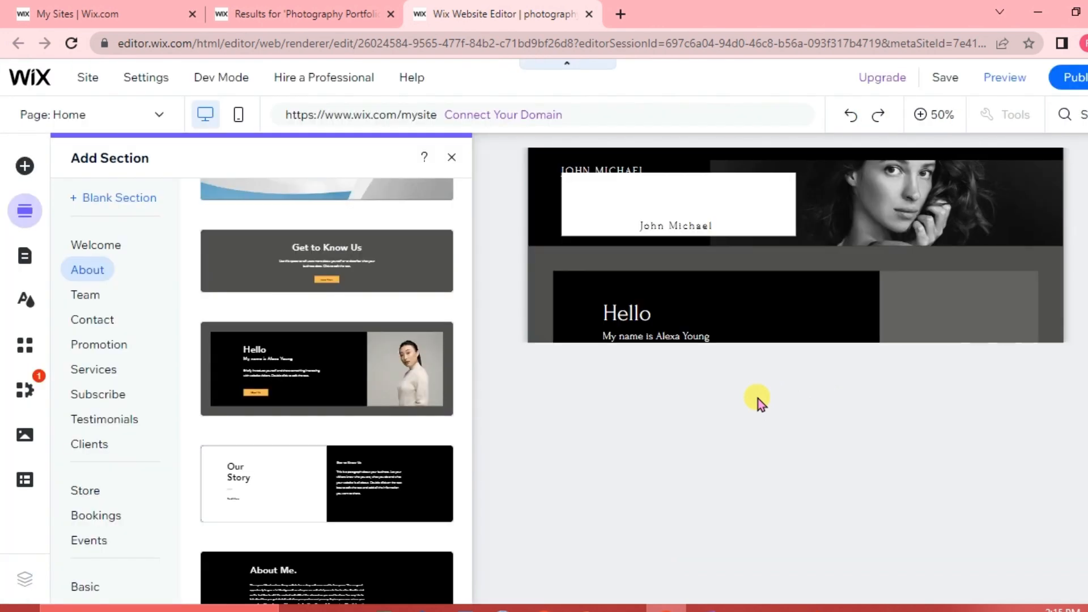
pyautogui.click(726, 284)
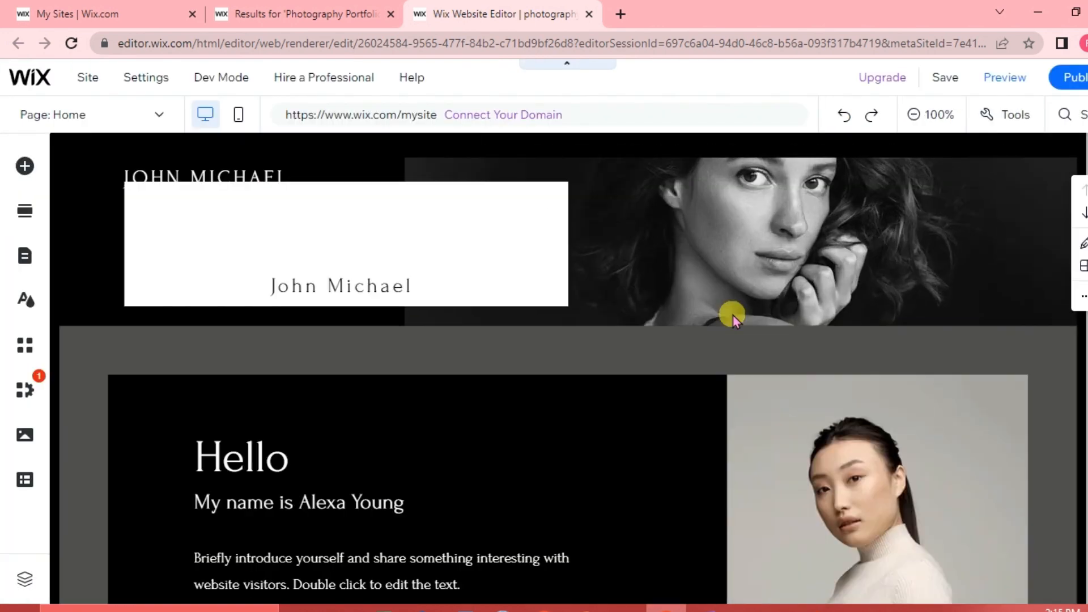
# - Examine the new About Me section and the editing options of its Hello heading and text column
pyautogui.scroll(-5, 733, 315)
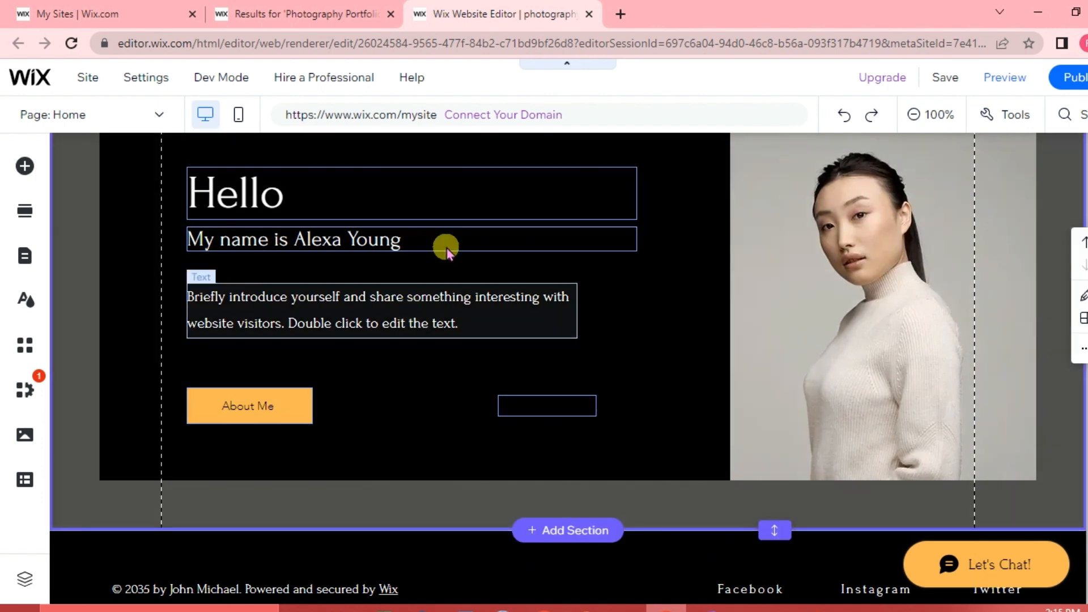
pyautogui.scroll(5, 446, 249)
pyautogui.scroll(-3, 345, 309)
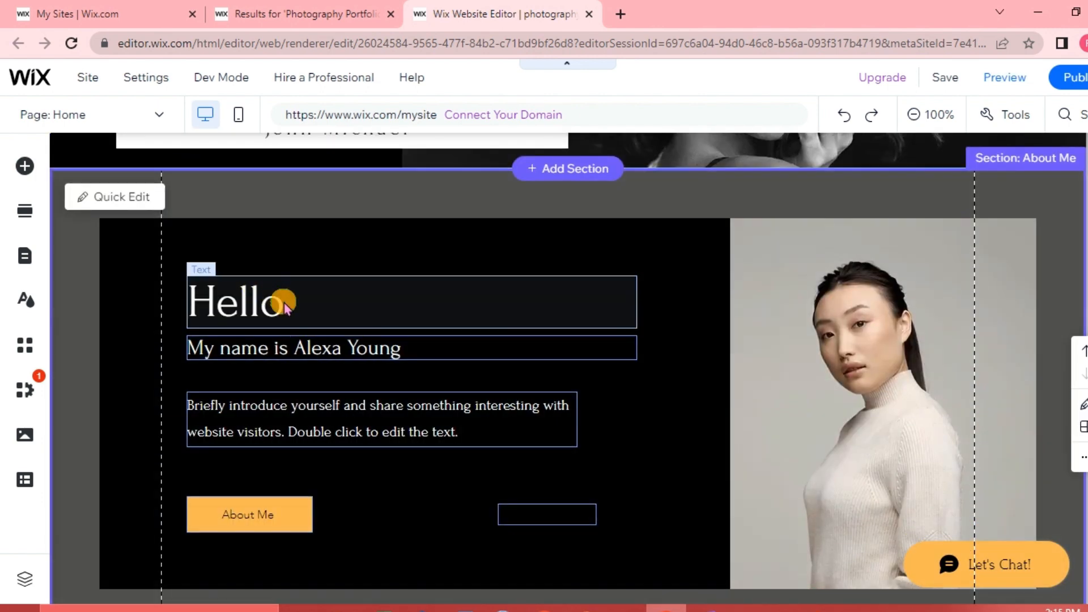
pyautogui.click(284, 303)
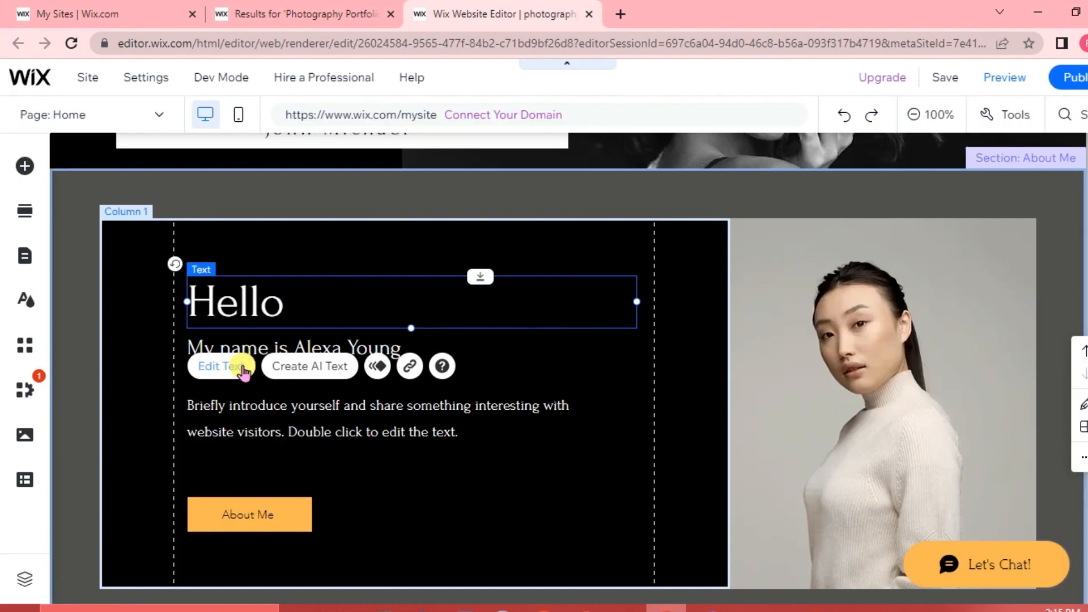
pyautogui.click(564, 576)
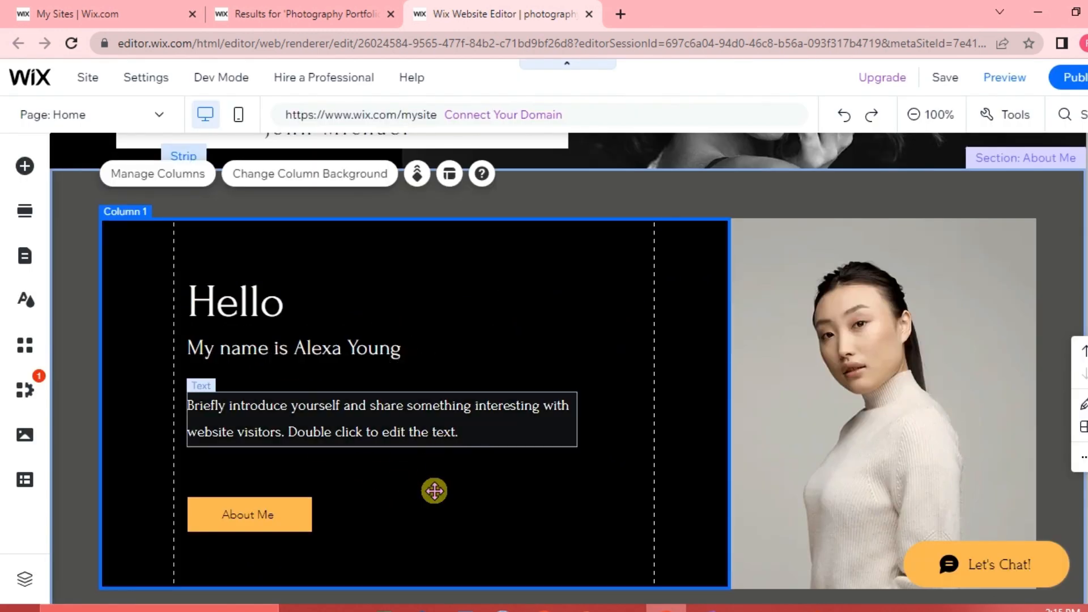
pyautogui.scroll(-2, 506, 497)
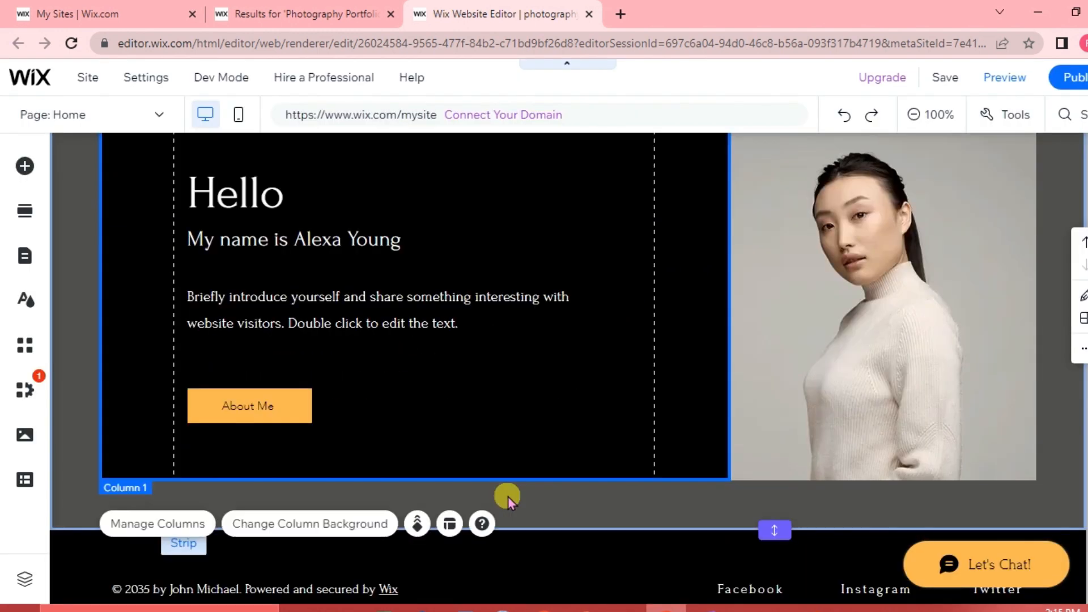
pyautogui.scroll(5, 483, 263)
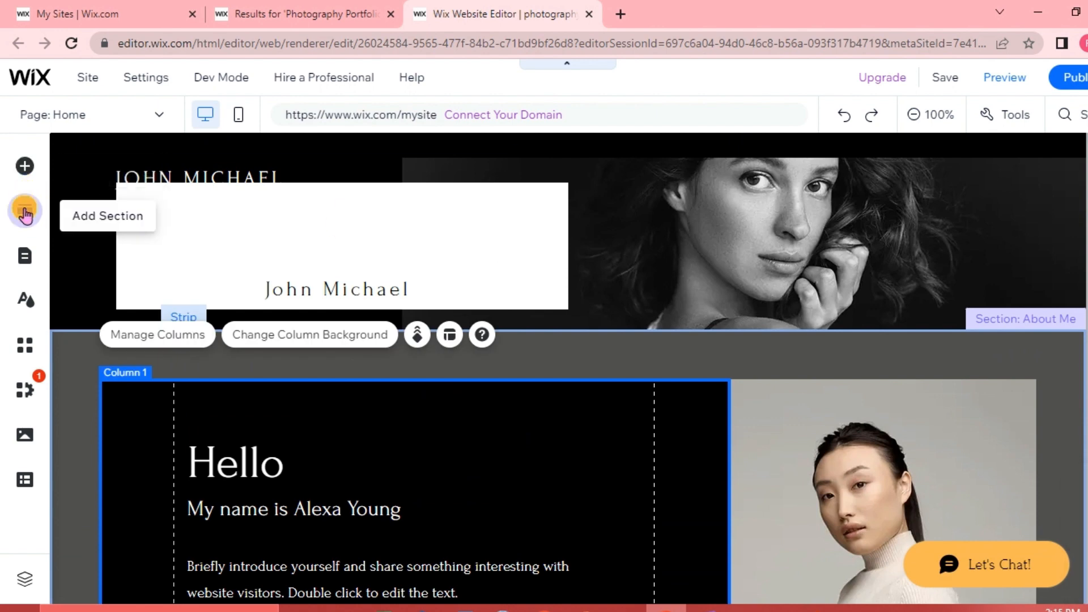
# - Add the Contact section design with contact details, a message form and a map between the Welcome and About Me sections, and select its address text
pyautogui.click(25, 212)
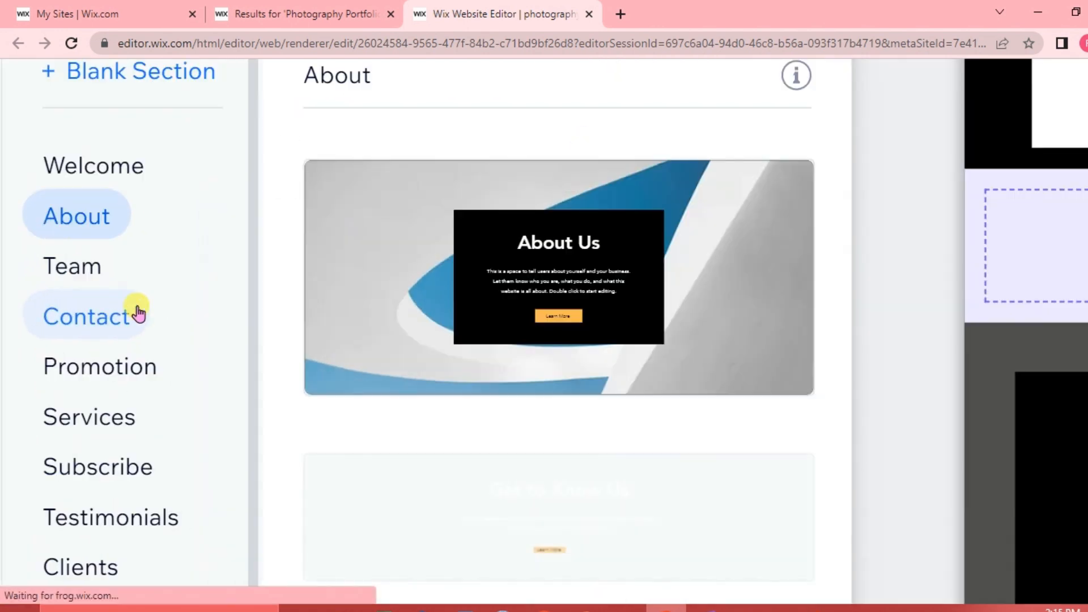
pyautogui.click(95, 329)
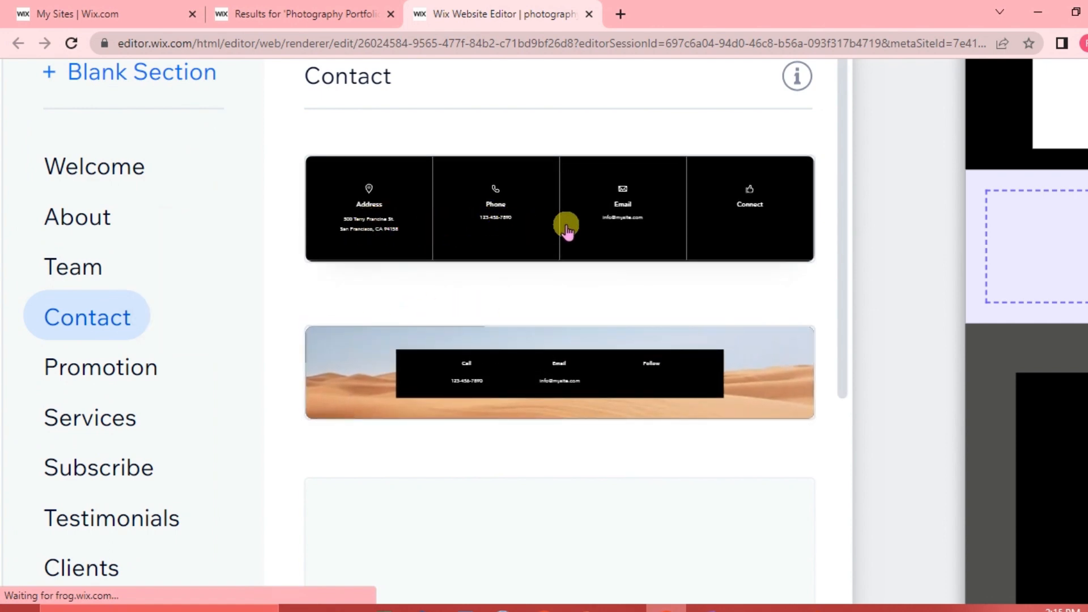
pyautogui.scroll(-3, 645, 283)
pyautogui.scroll(2, 644, 300)
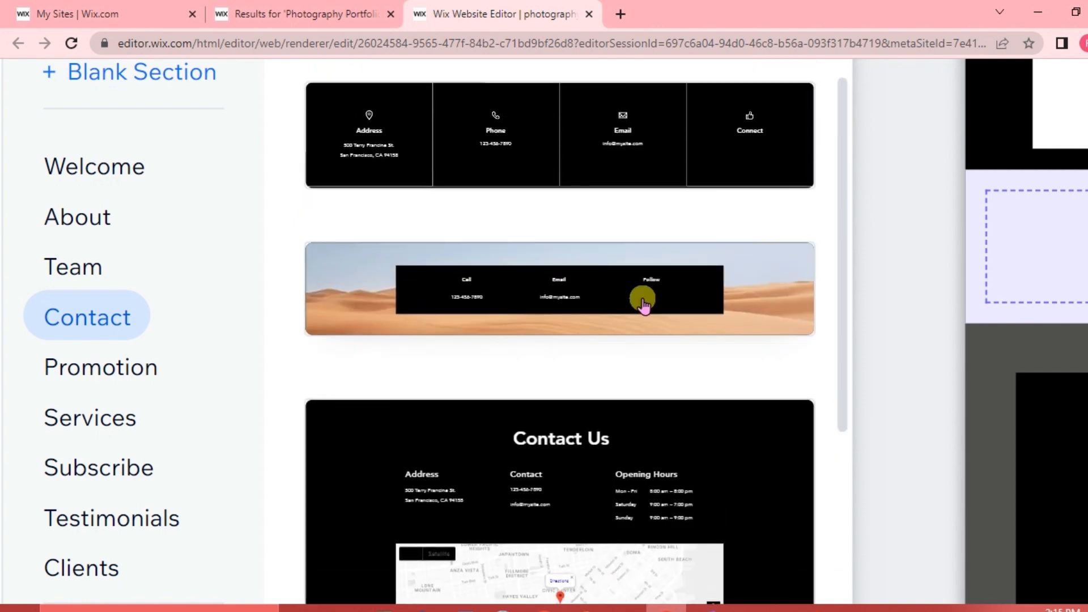
pyautogui.scroll(-2, 644, 300)
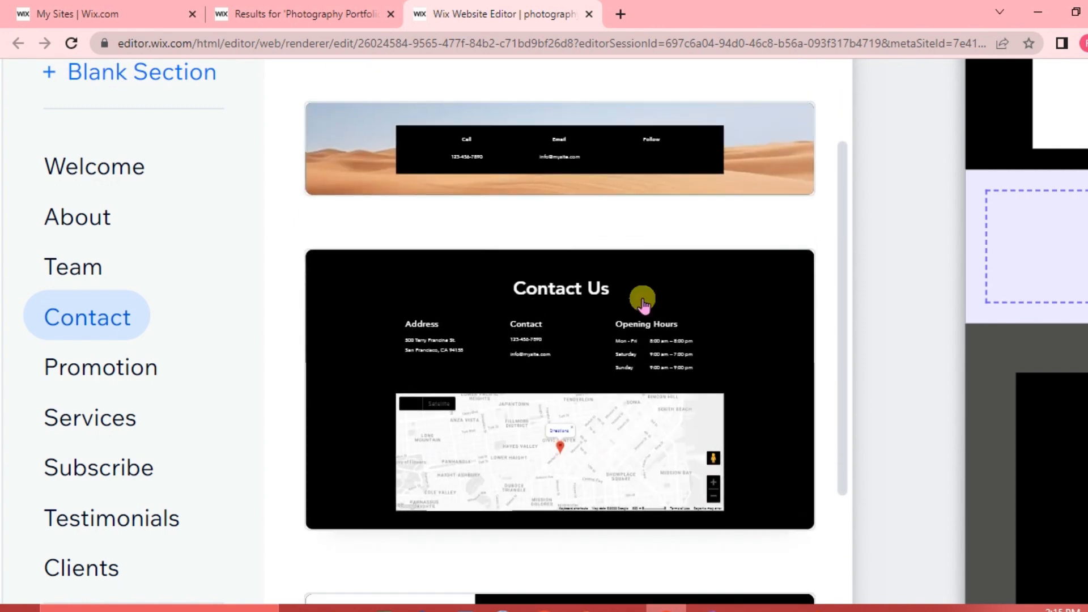
pyautogui.scroll(-3, 589, 356)
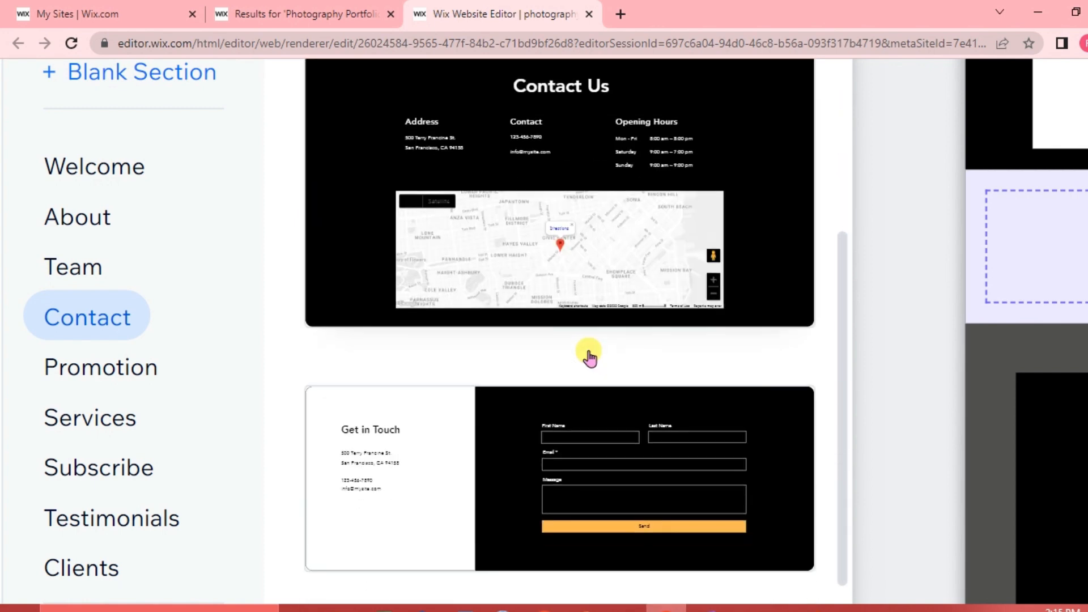
pyautogui.scroll(-7, 589, 356)
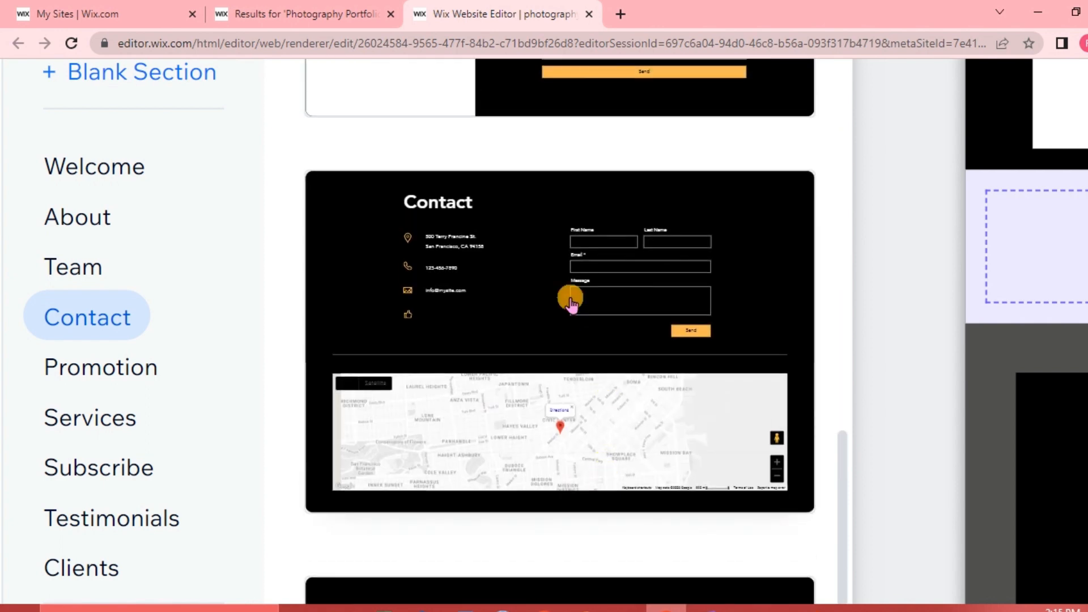
pyautogui.moveTo(572, 300); pyautogui.dragTo(1031, 408)
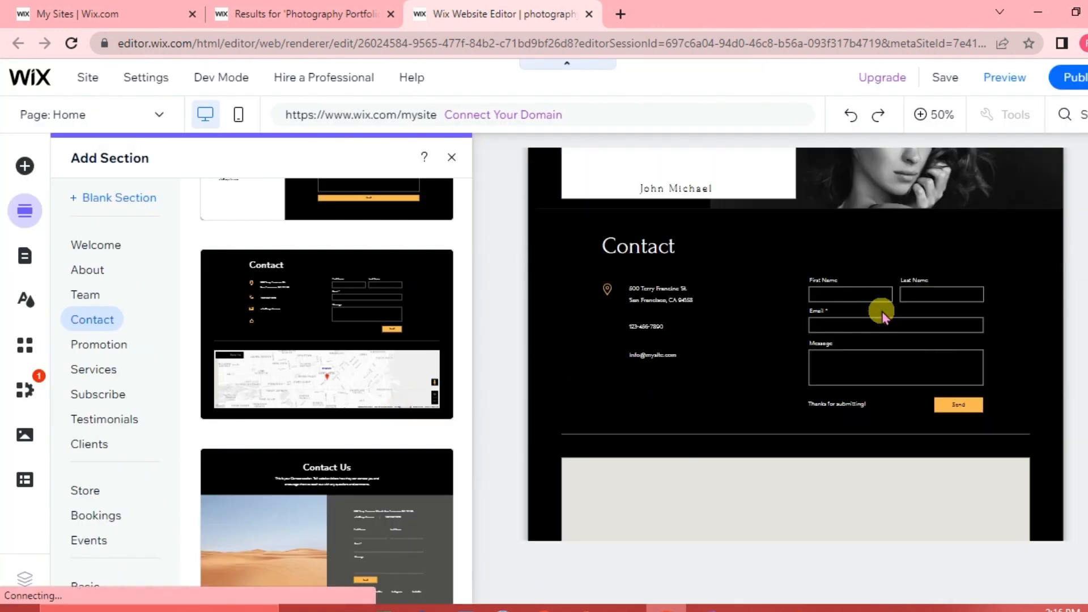
pyautogui.click(881, 313)
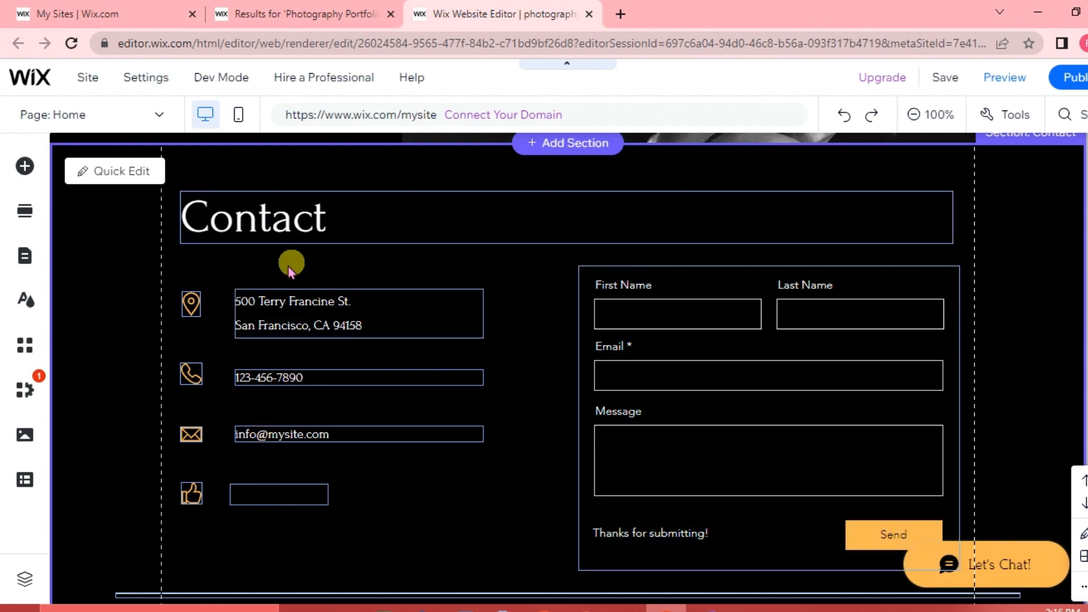
pyautogui.click(364, 325)
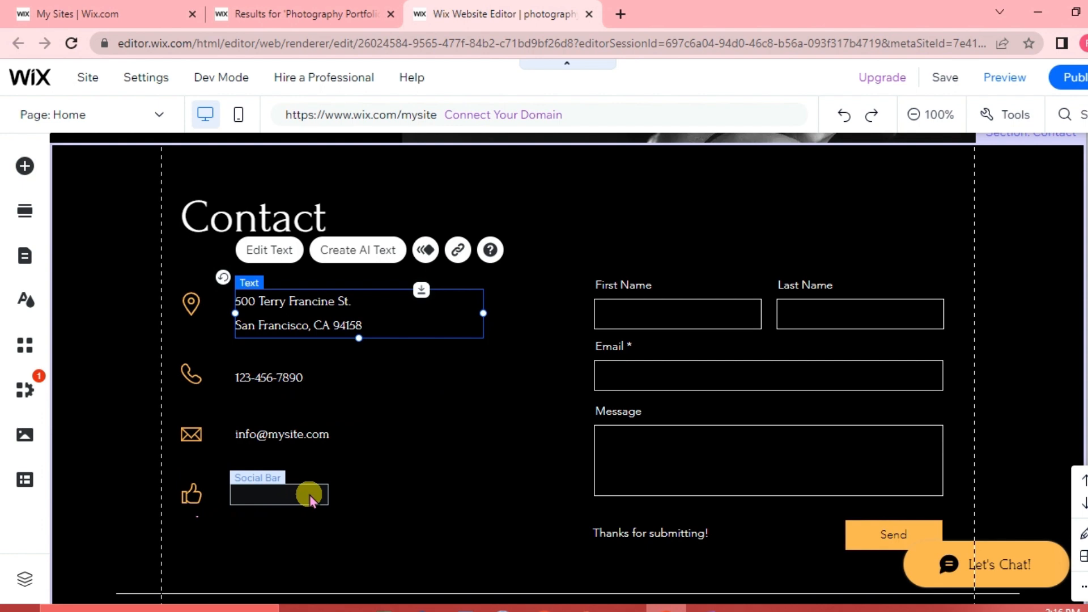
pyautogui.scroll(3, 389, 382)
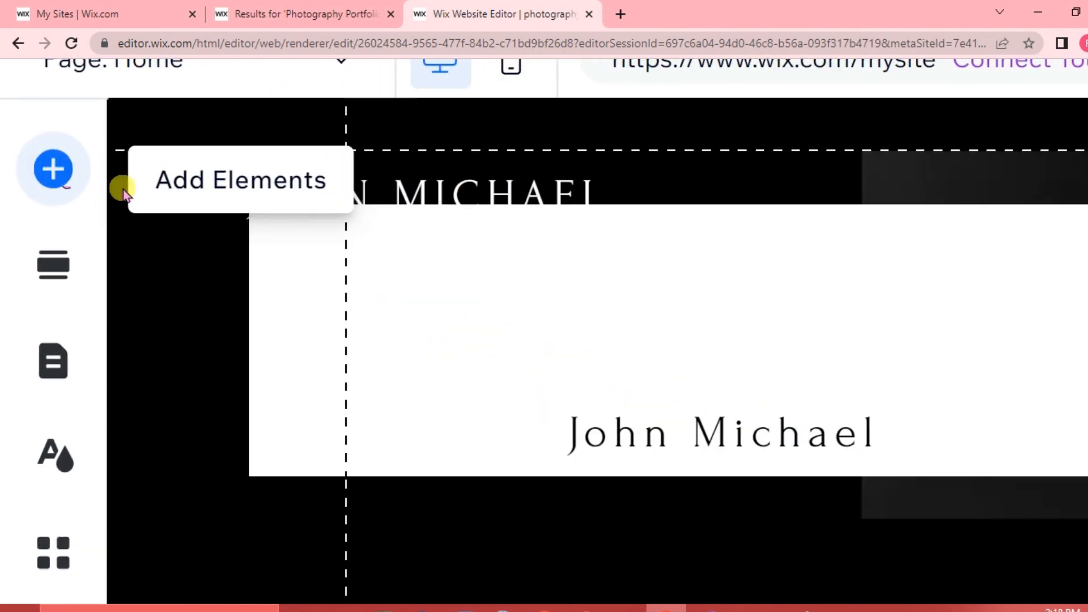
# - Add a three-by-three image gallery from the Grid Galleries to the Home page between the Welcome and Contact sections
pyautogui.click(80, 169)
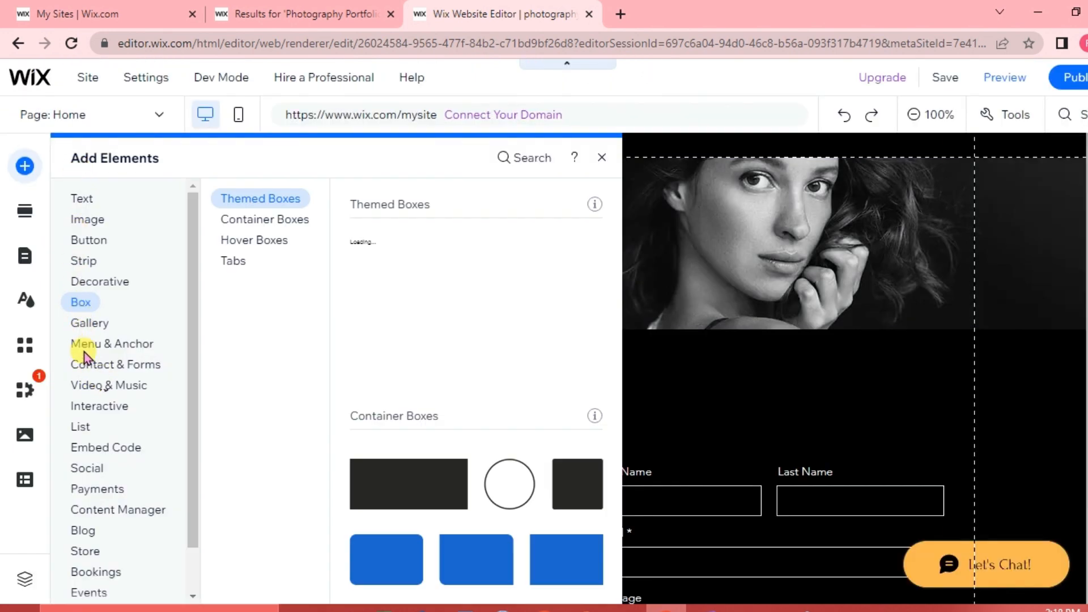
pyautogui.click(92, 323)
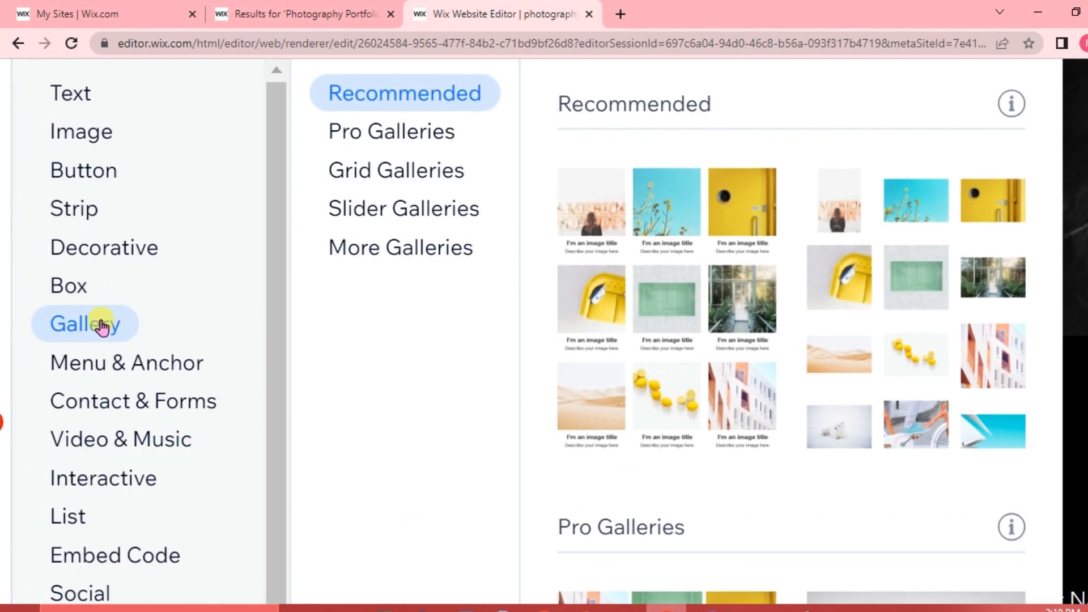
pyautogui.scroll(-10, 736, 266)
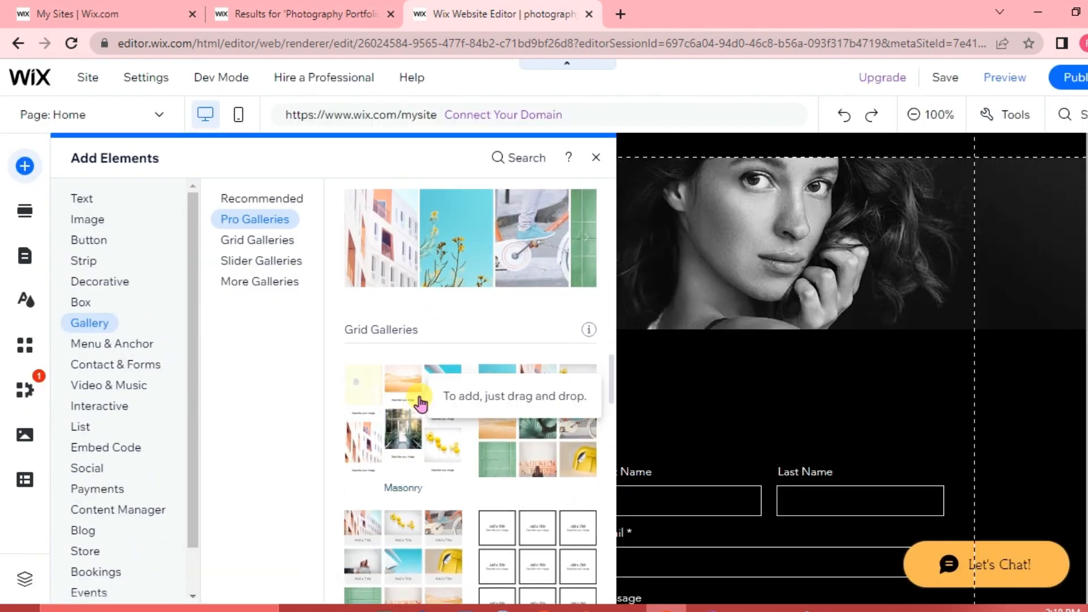
pyautogui.click(528, 437)
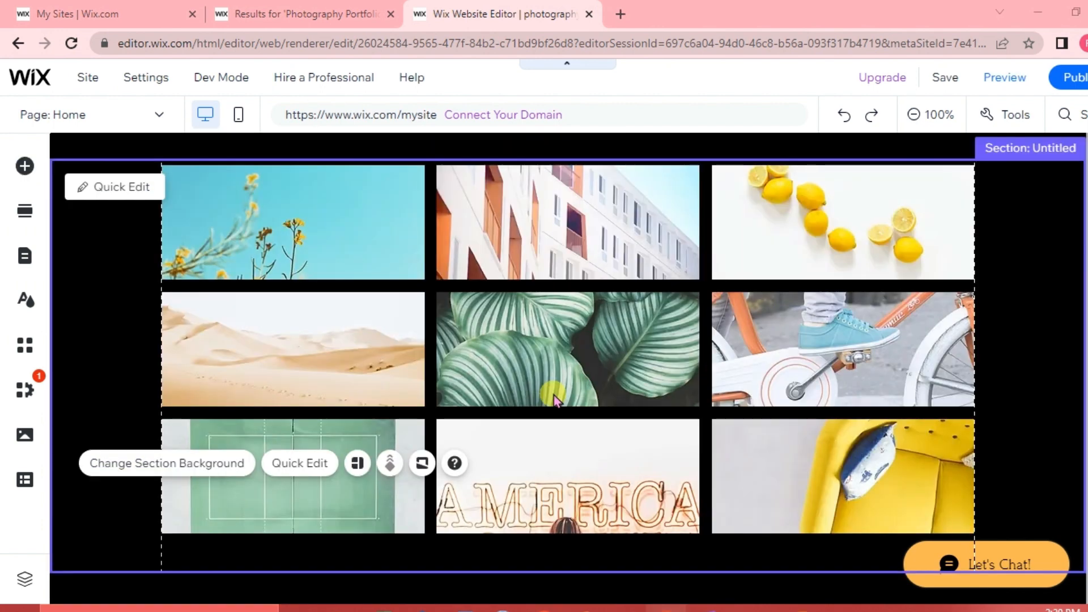
# - Open the image organizer of the new grid gallery and examine its image order and replacement options
pyautogui.click(392, 315)
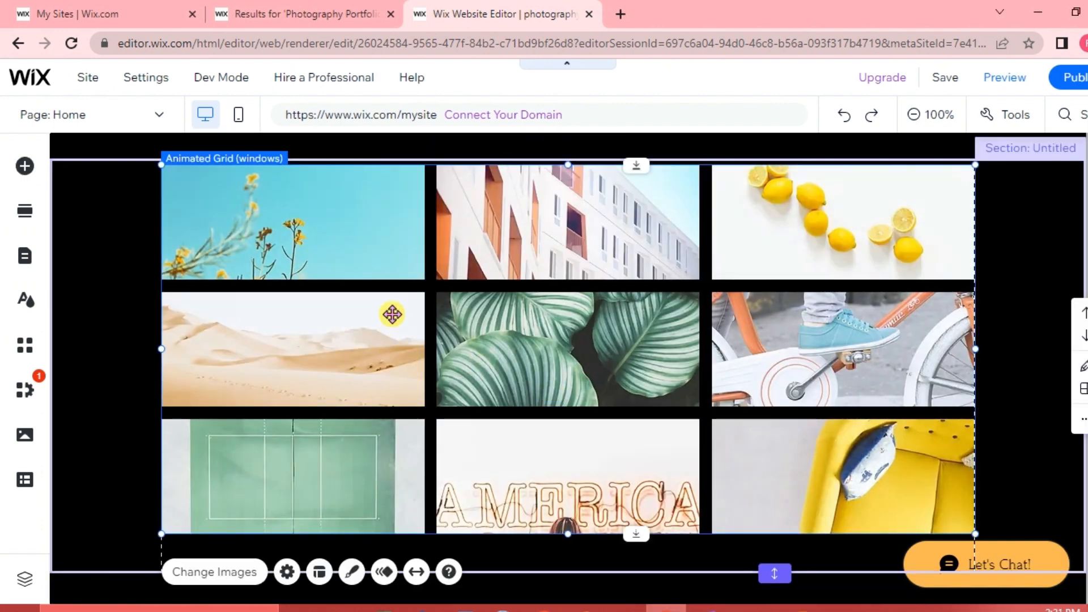
pyautogui.click(212, 576)
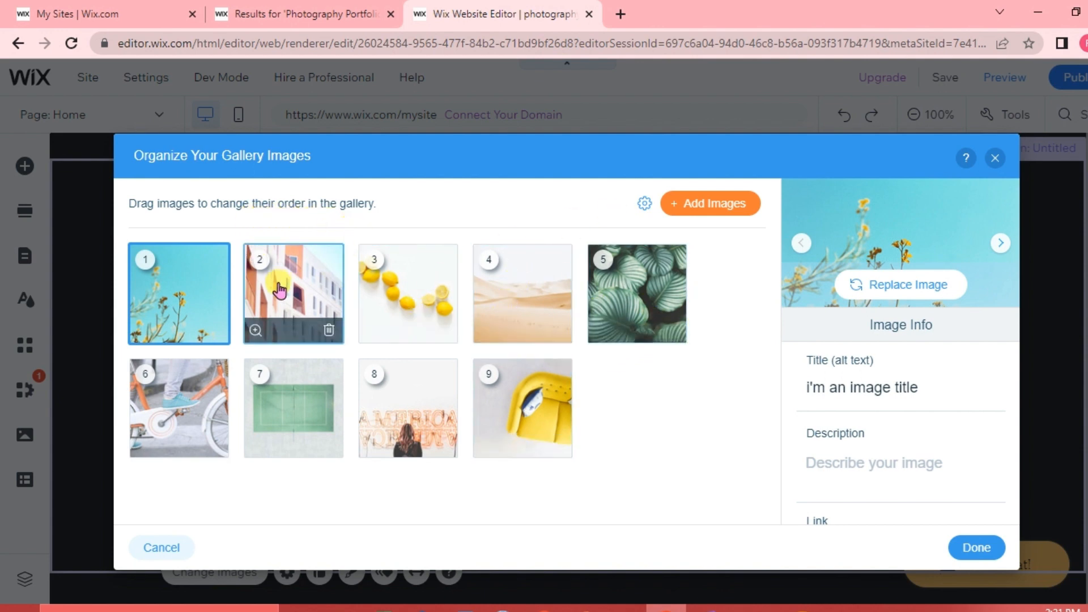
pyautogui.moveTo(492, 365); pyautogui.dragTo(510, 391)
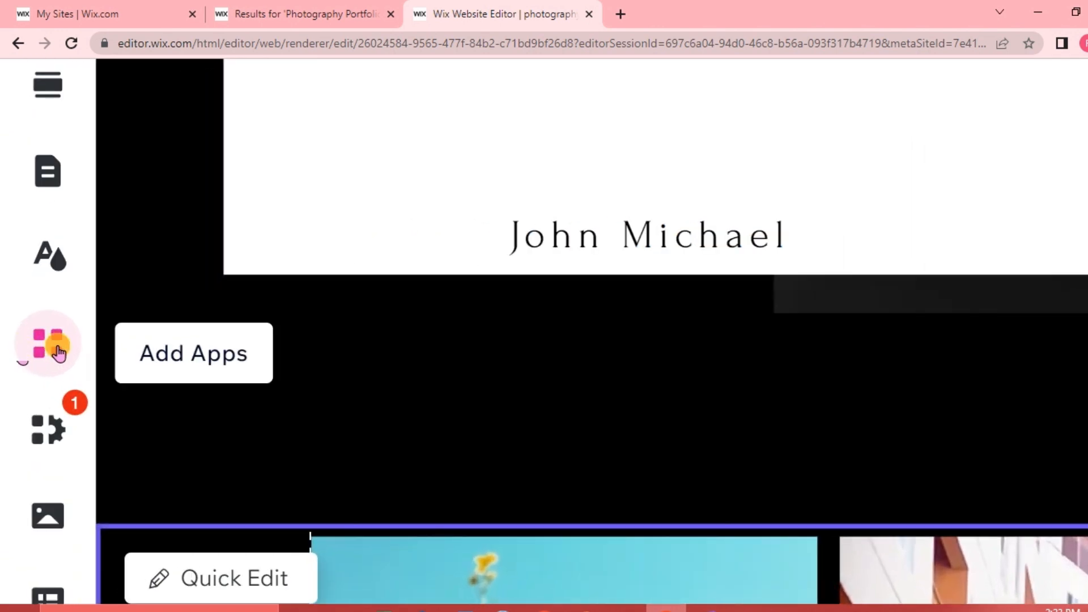
# - Search the Wix App Market for "bookings" and open the installed Wix Bookings app
pyautogui.click(59, 353)
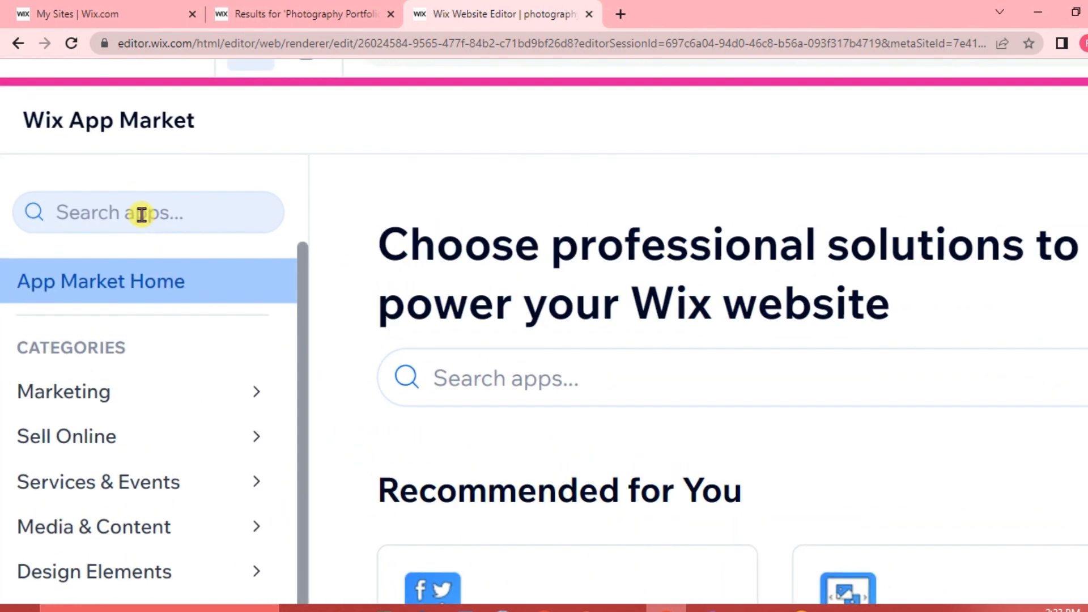
pyautogui.click(197, 208)
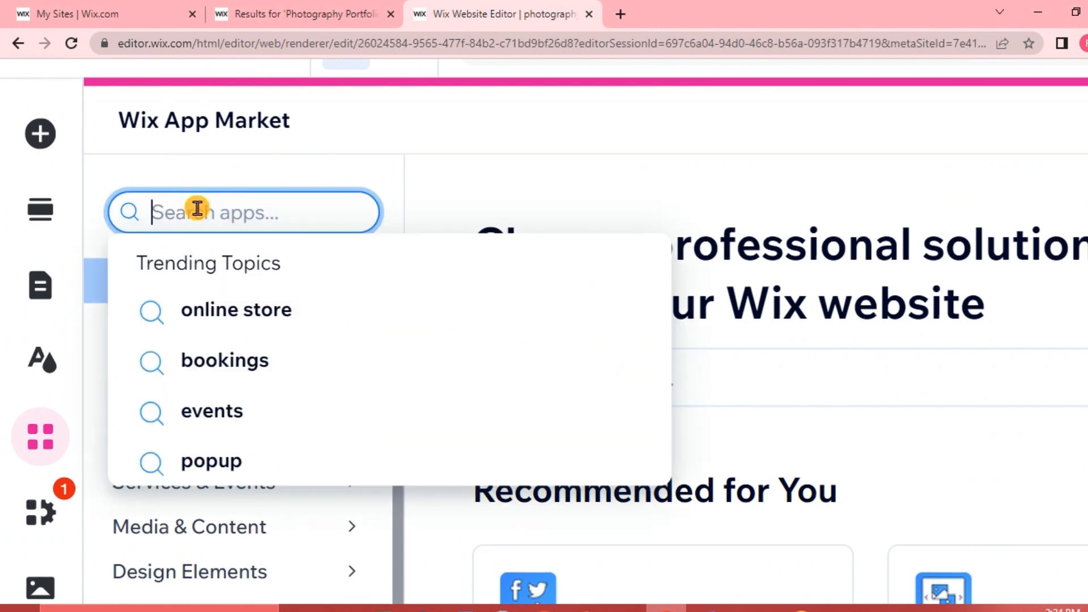
pyautogui.write('bookings')
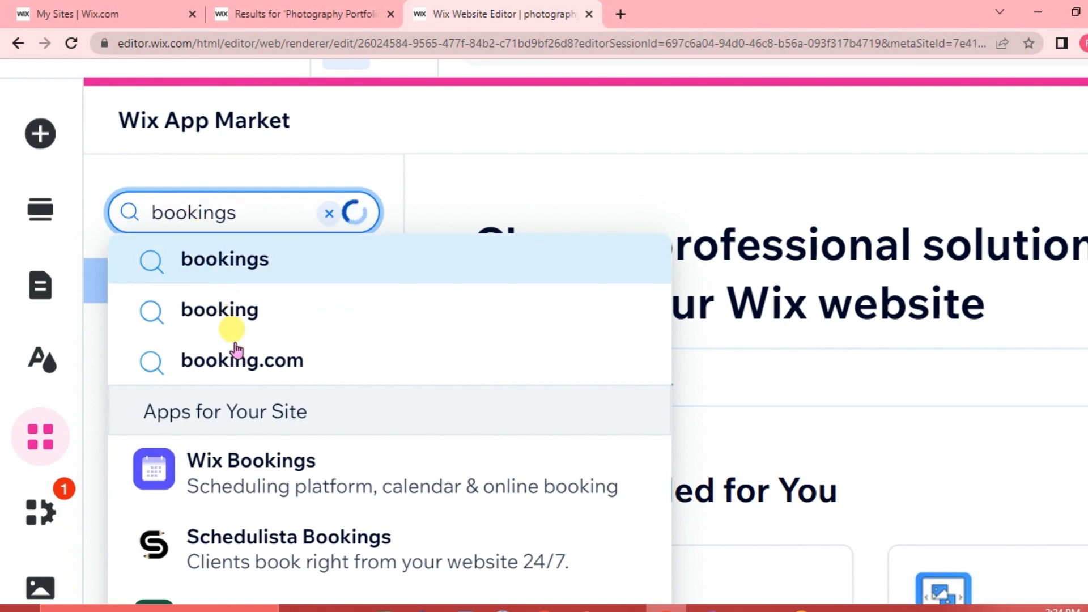
pyautogui.scroll(-2, 237, 351)
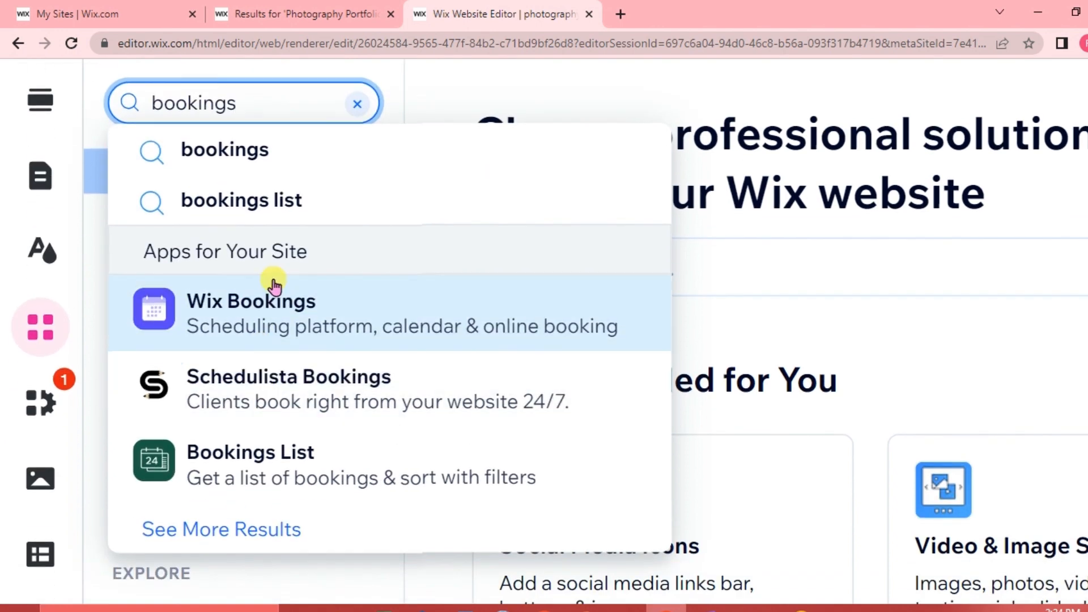
pyautogui.click(260, 306)
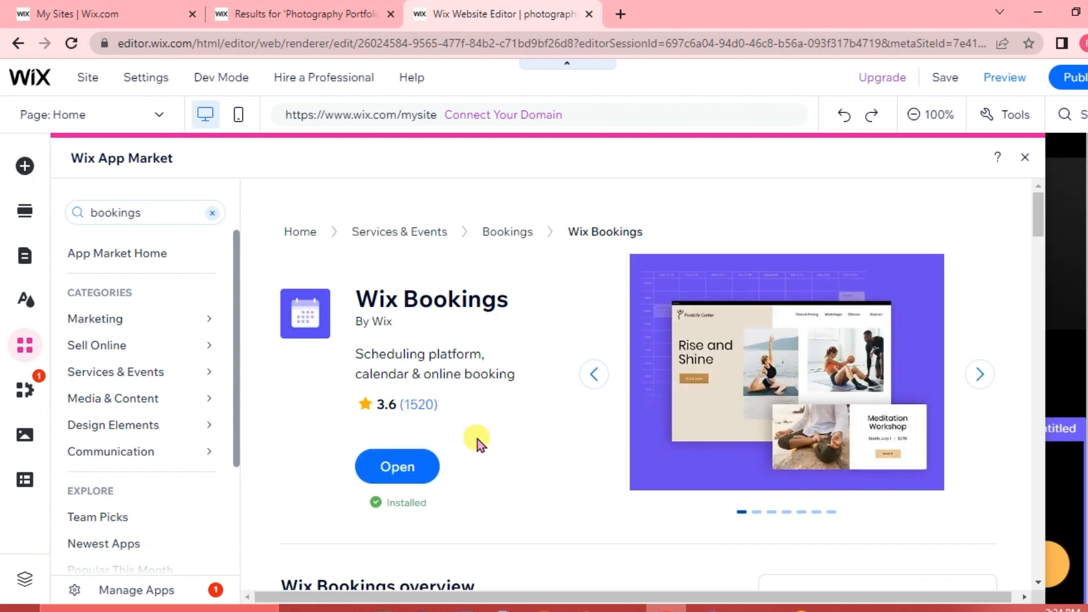
pyautogui.click(405, 468)
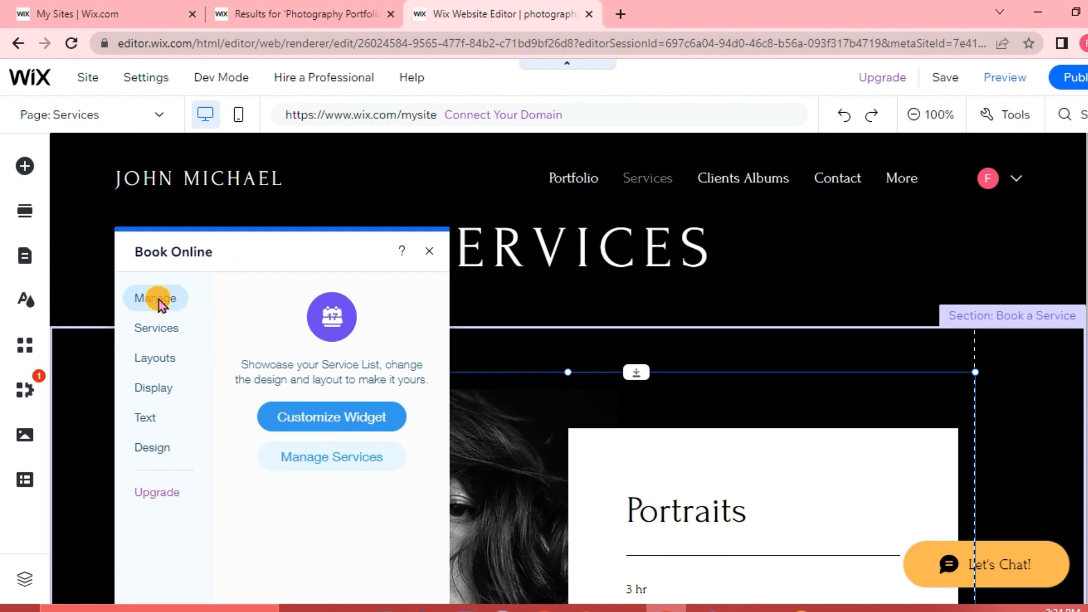
# - Review the displayed services in the Book Online settings, set the layout to Strip, and look over the service list
pyautogui.click(159, 329)
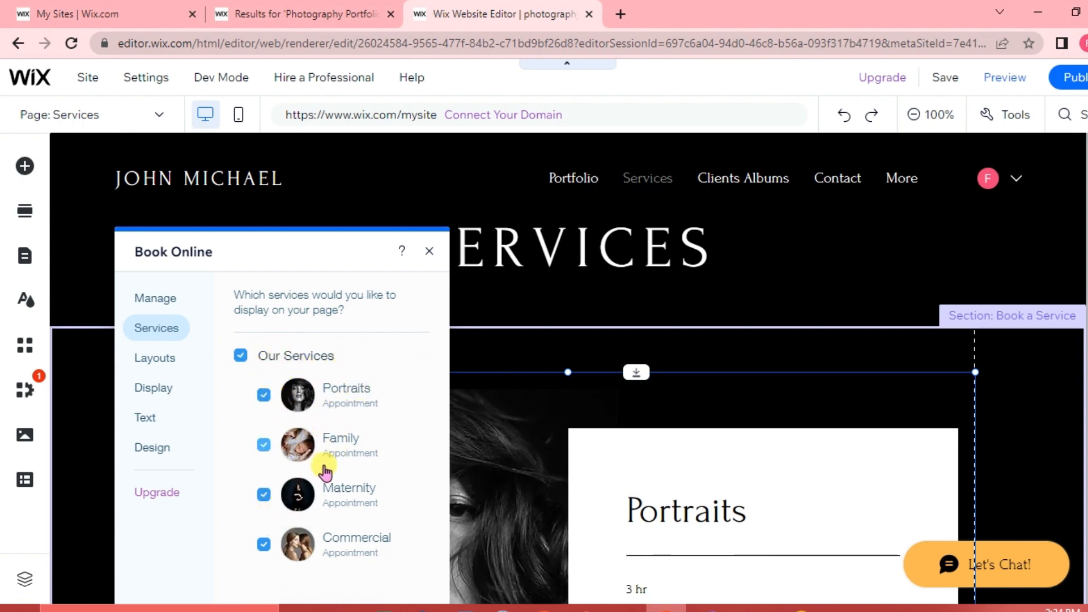
pyautogui.click(167, 359)
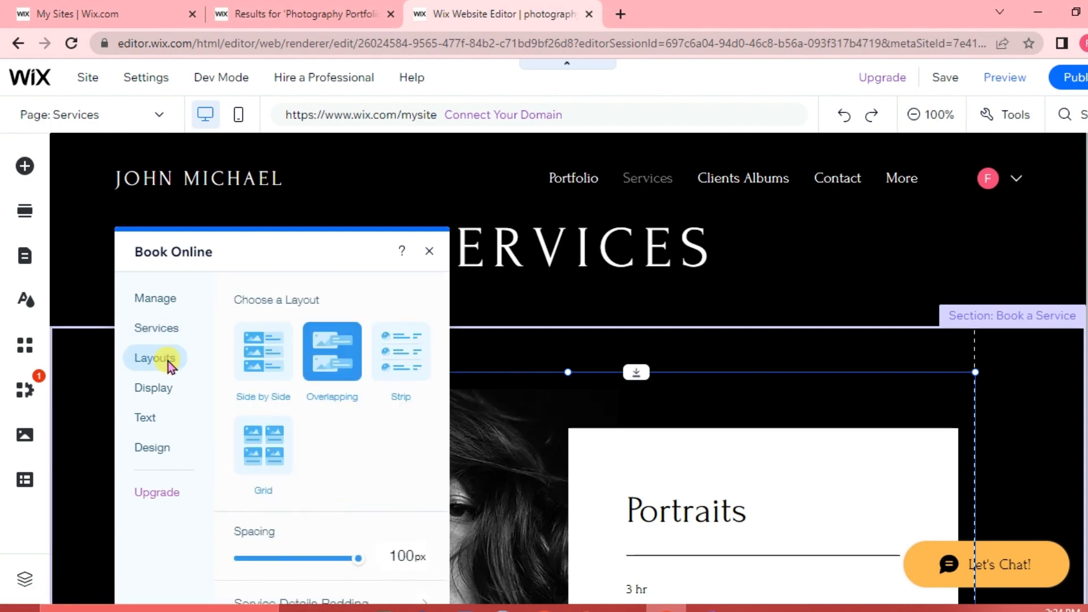
pyautogui.click(398, 371)
pyautogui.click(206, 425)
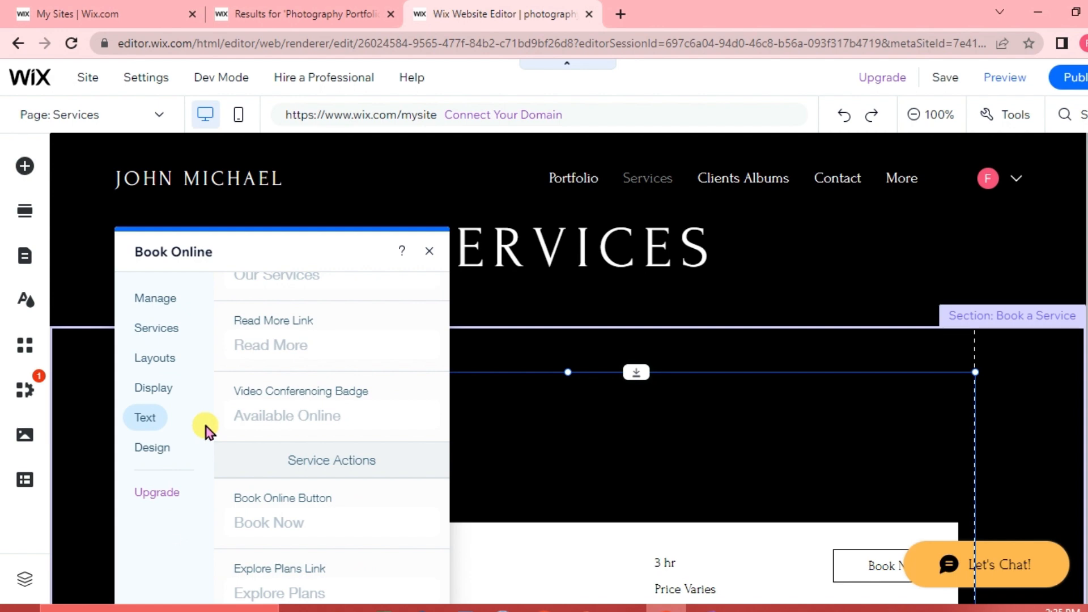
pyautogui.scroll(-5, 434, 516)
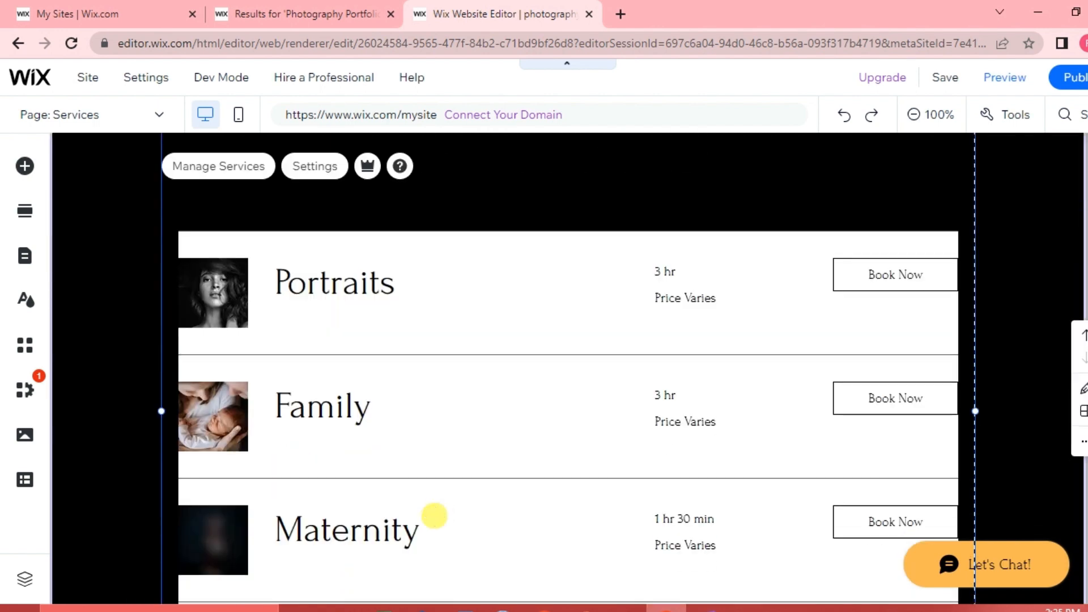
pyautogui.scroll(5, 434, 517)
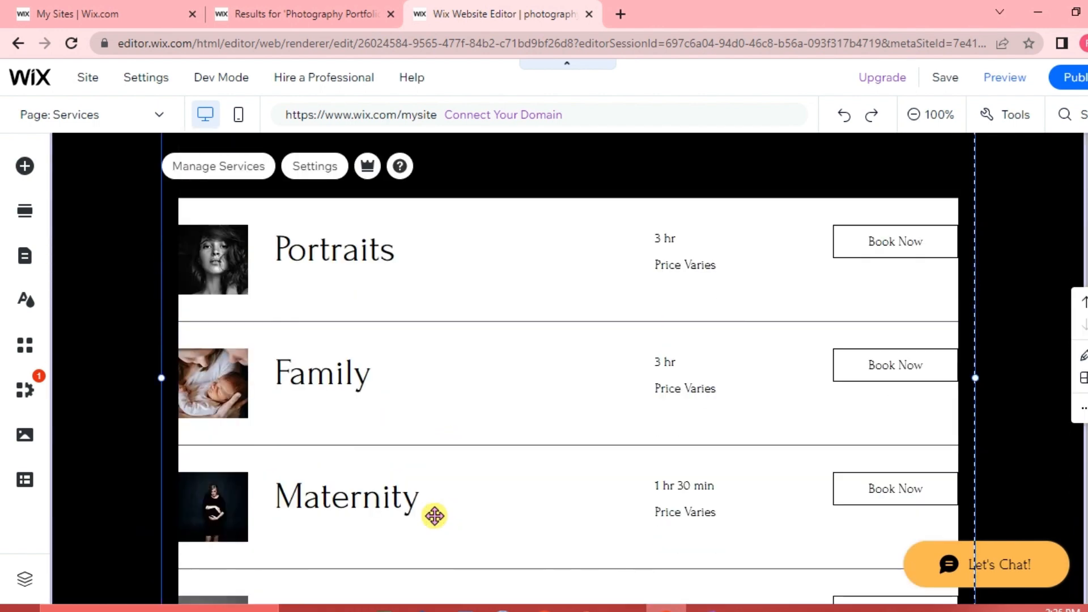
pyautogui.scroll(2, 434, 516)
pyautogui.scroll(-7, 434, 516)
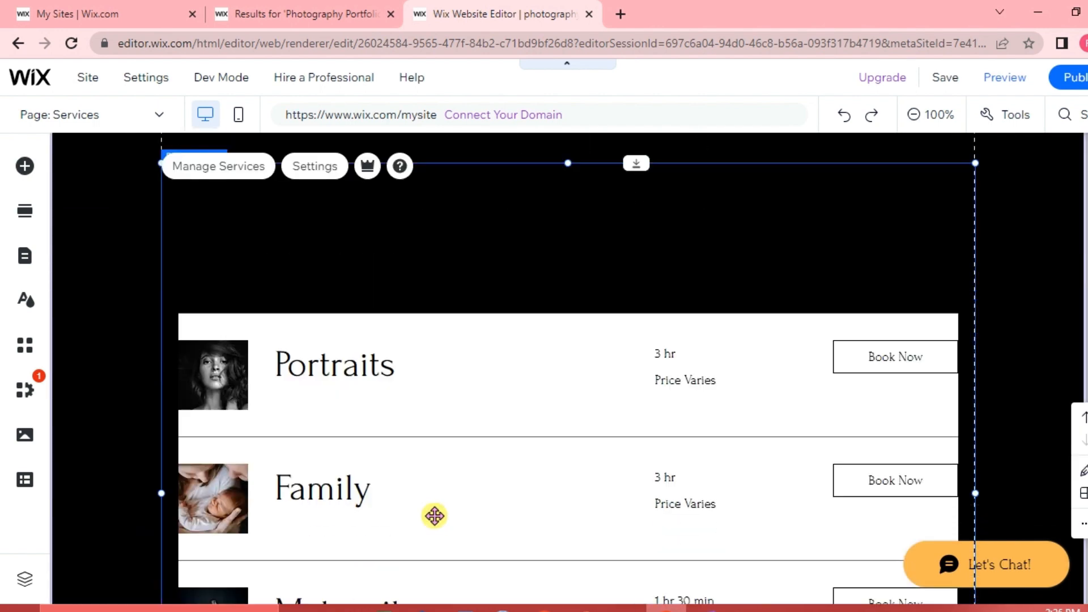
pyautogui.scroll(1, 434, 516)
pyautogui.scroll(1, 434, 516)
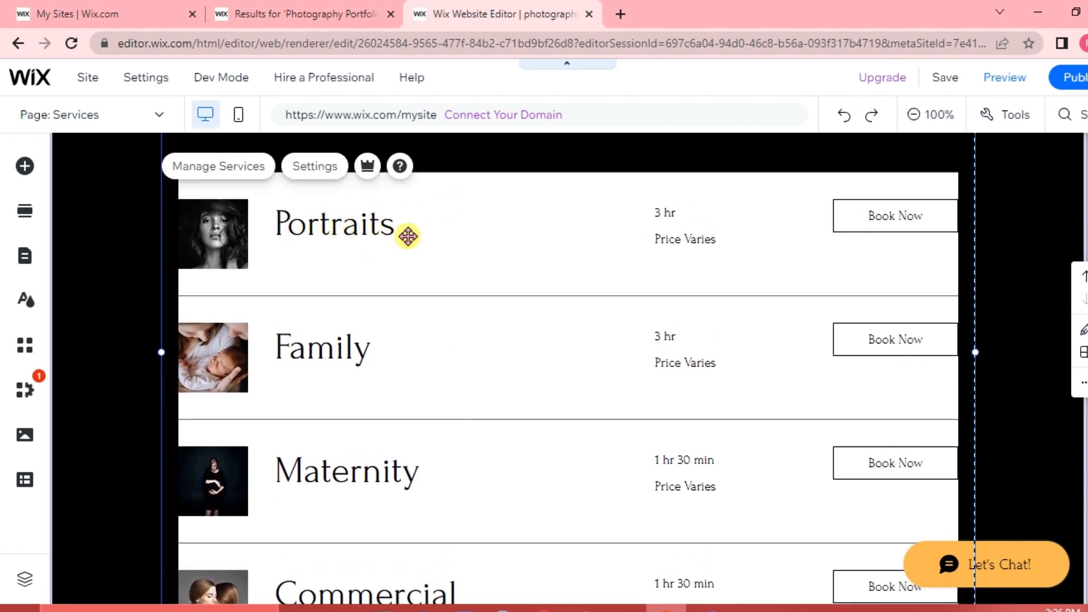
# - Open the management dashboard for the booking services and examine the service list with its prices and schedules
pyautogui.click(682, 242)
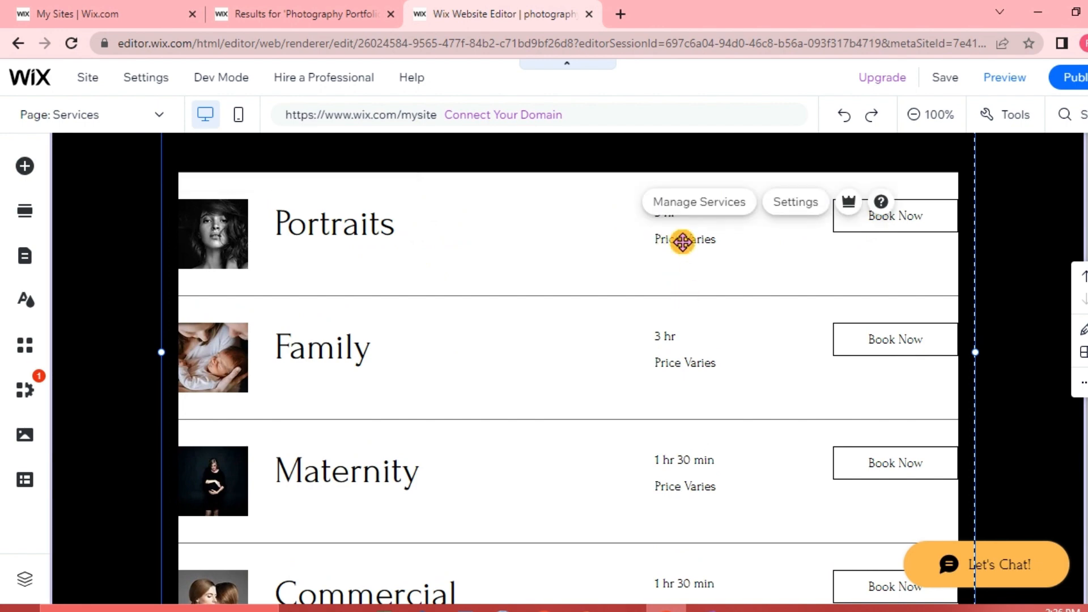
pyautogui.click(702, 206)
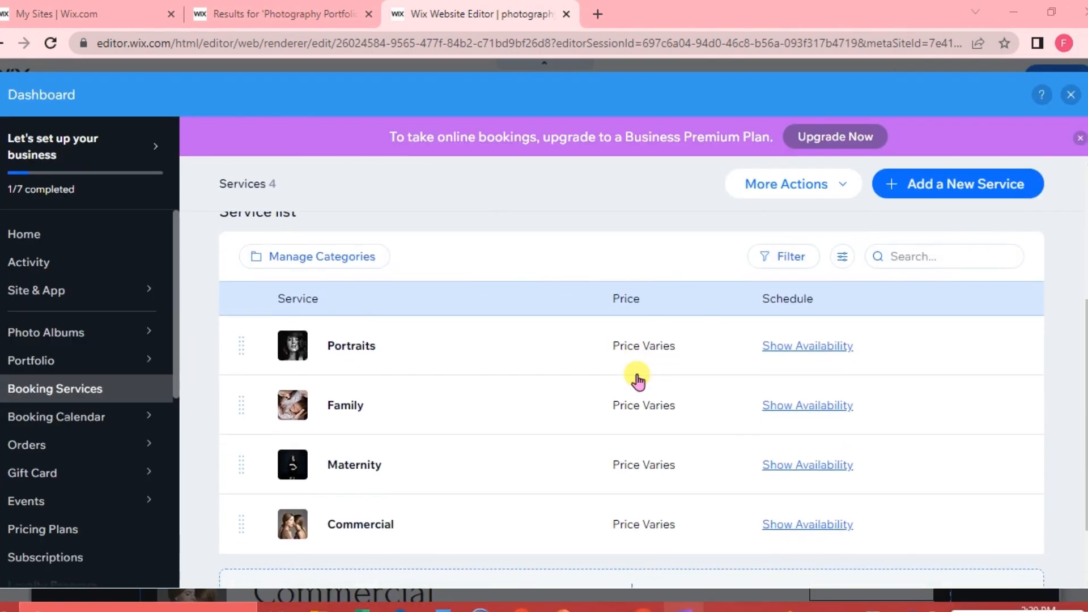
pyautogui.scroll(-1, 637, 376)
pyautogui.scroll(1, 595, 354)
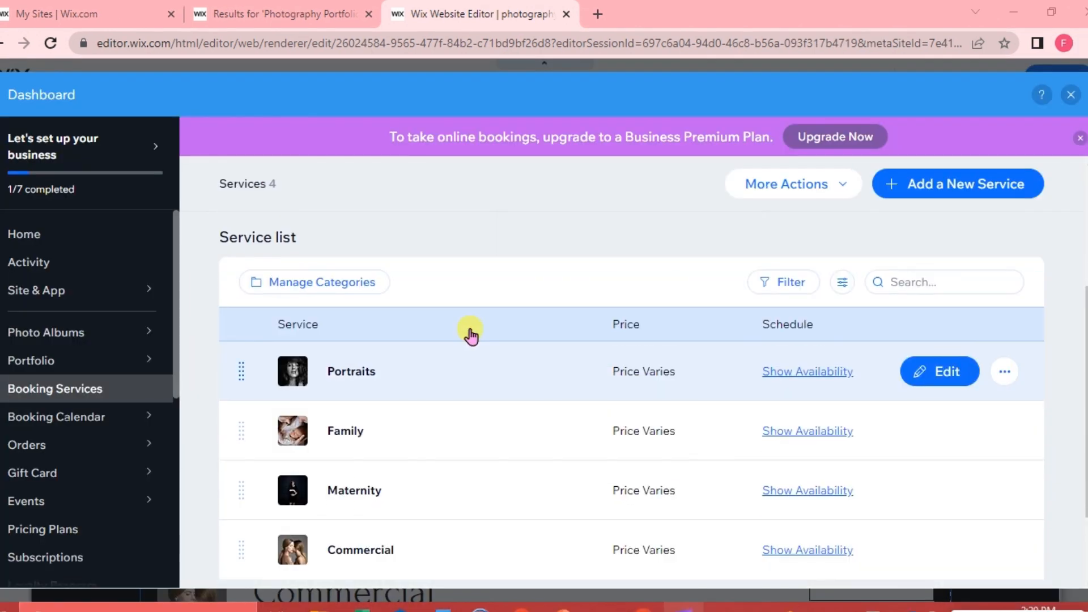
pyautogui.scroll(-1, 470, 330)
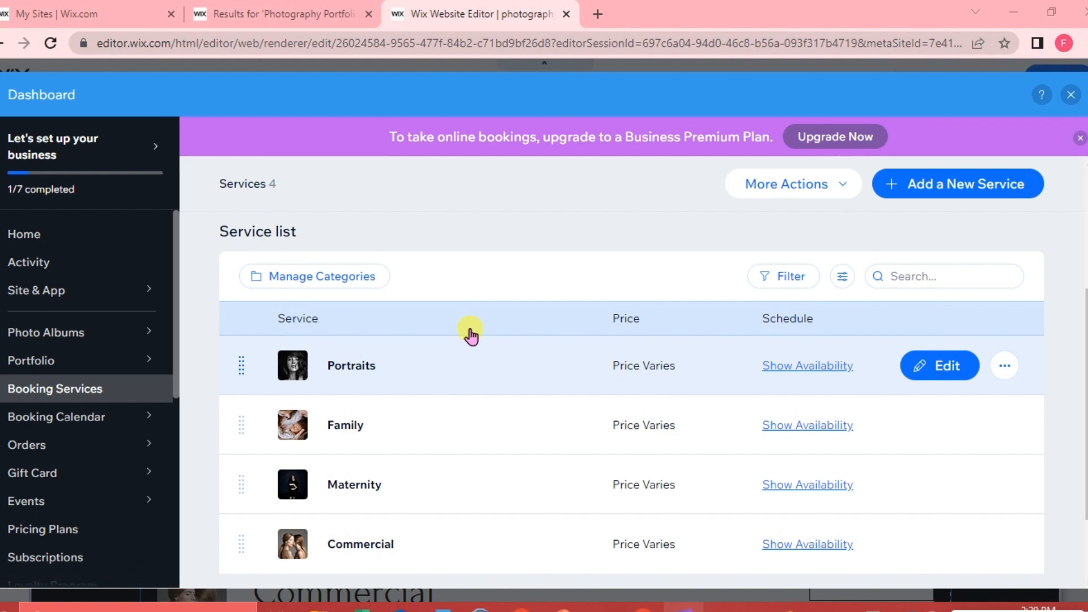
pyautogui.scroll(-1, 680, 369)
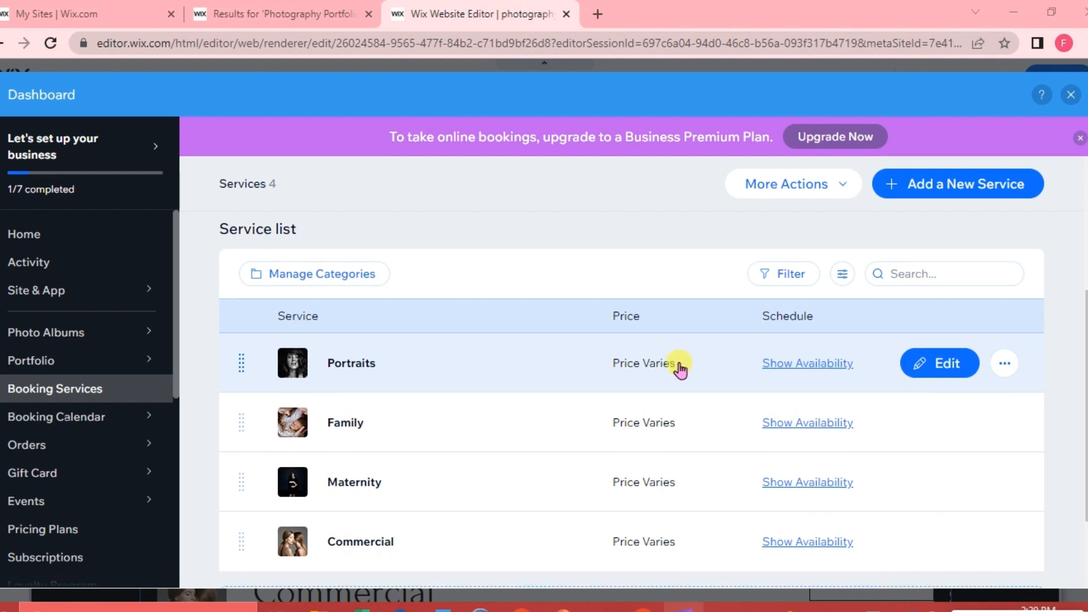
# - Open the Portraits service for editing and examine its service details, session duration and client payment options
pyautogui.click(943, 371)
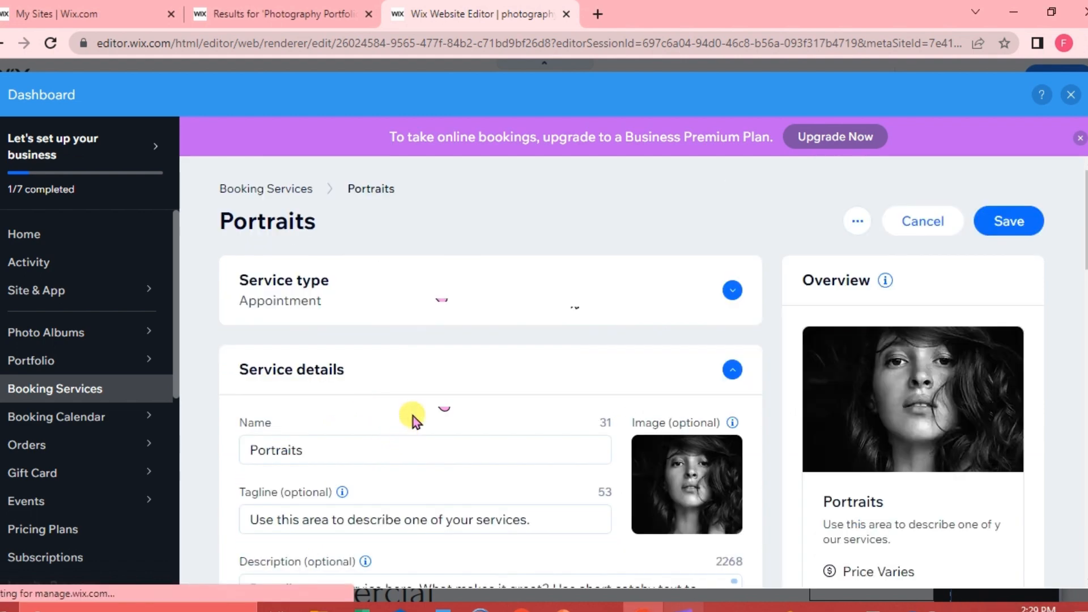
pyautogui.scroll(-4, 411, 410)
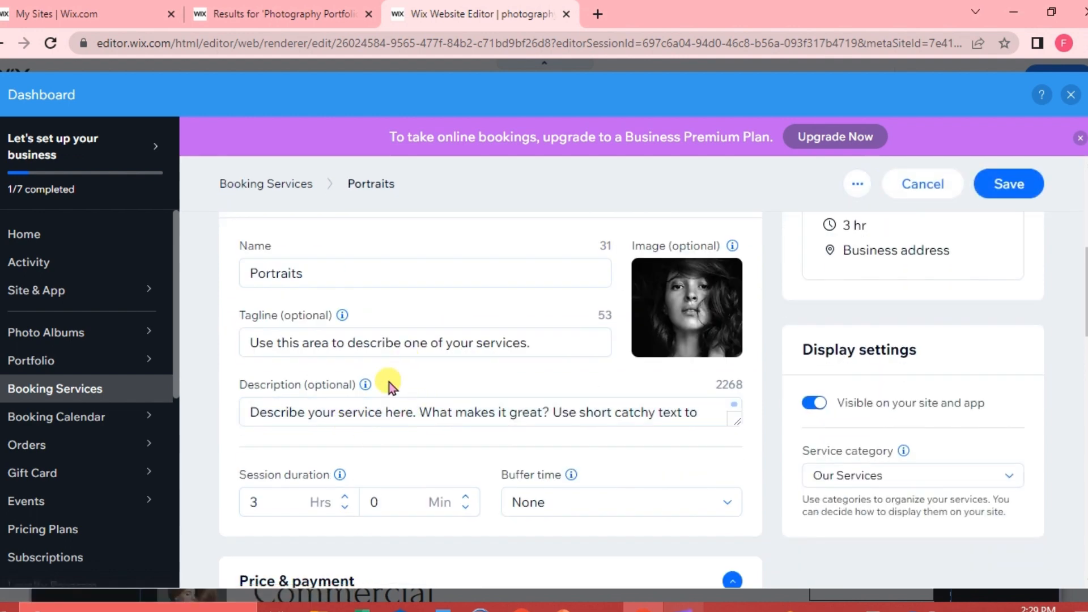
pyautogui.scroll(2, 389, 379)
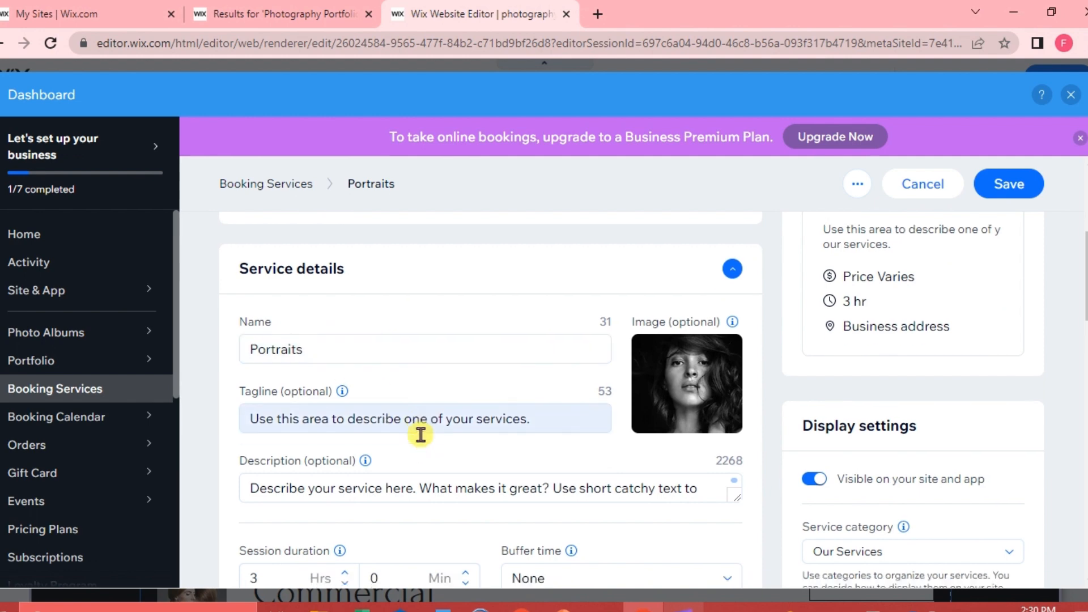
pyautogui.scroll(-1, 419, 435)
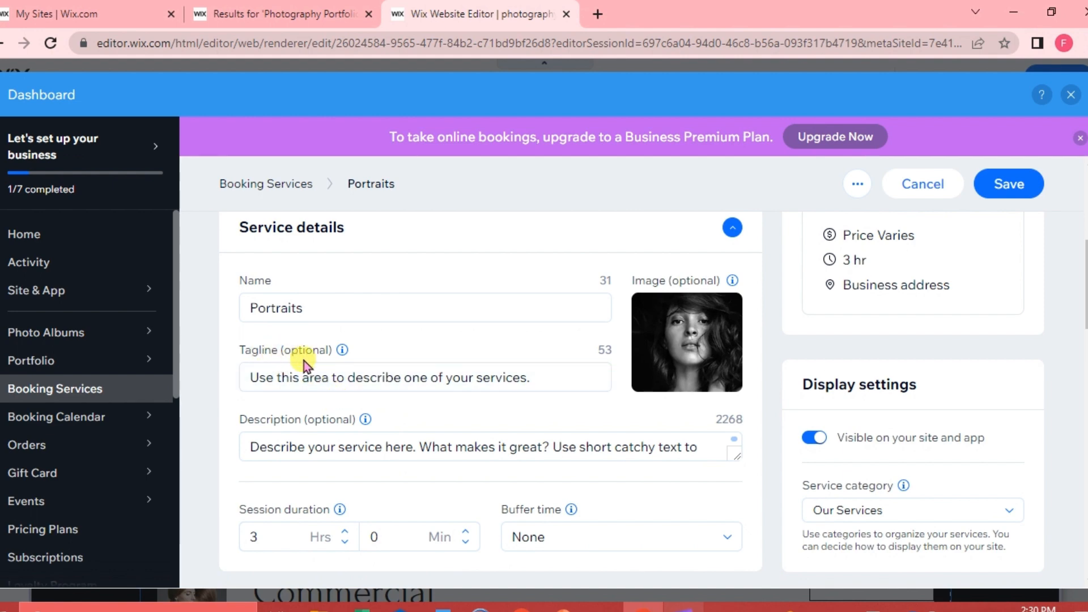
pyautogui.scroll(-1, 512, 435)
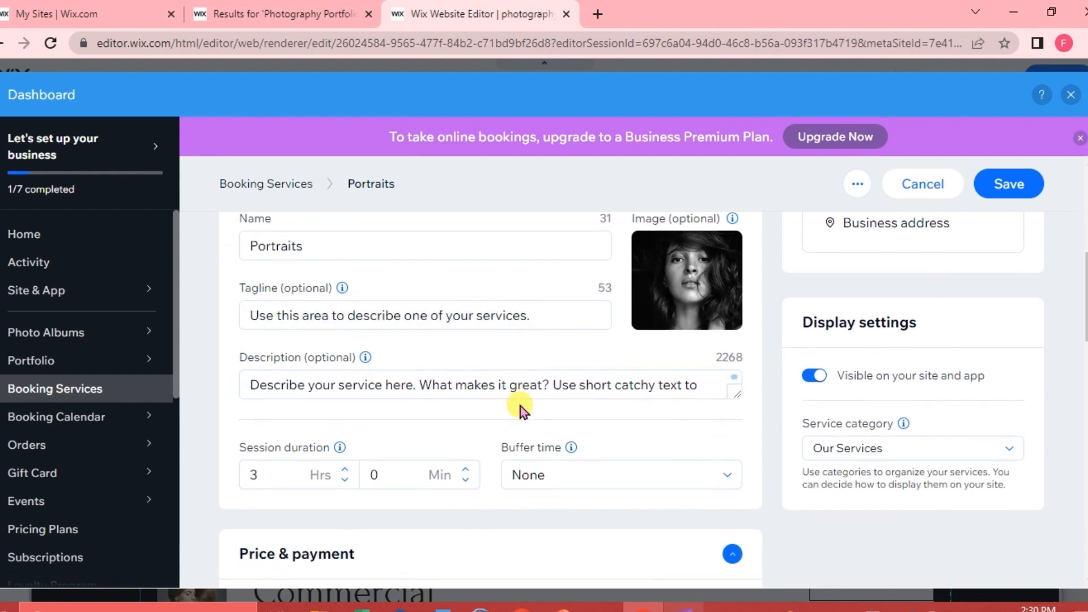
pyautogui.scroll(-1, 483, 455)
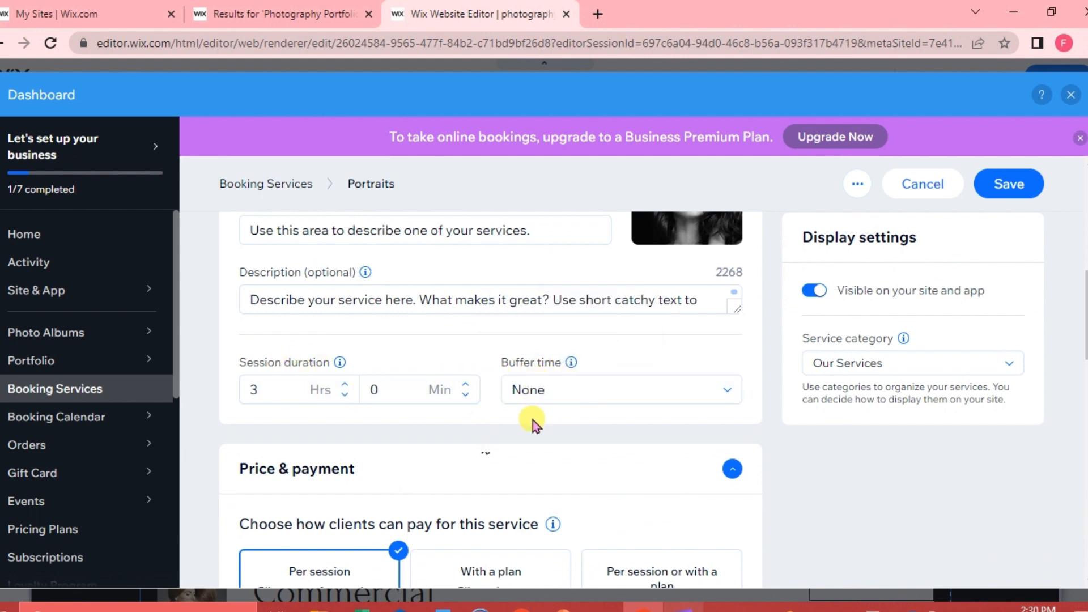
pyautogui.scroll(-2, 532, 418)
pyautogui.scroll(-1, 530, 417)
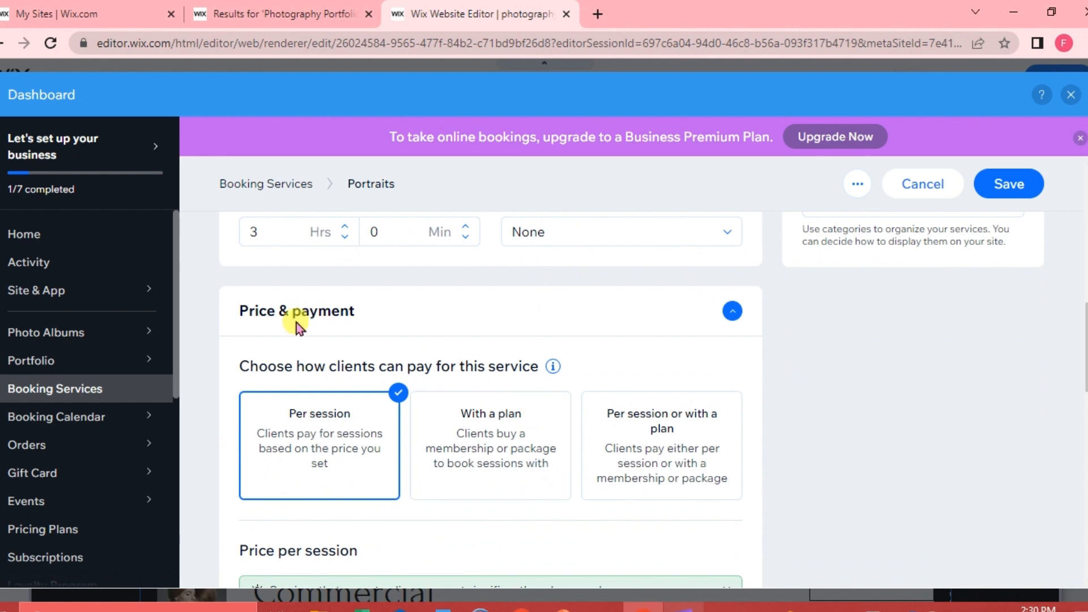
pyautogui.scroll(-1, 293, 329)
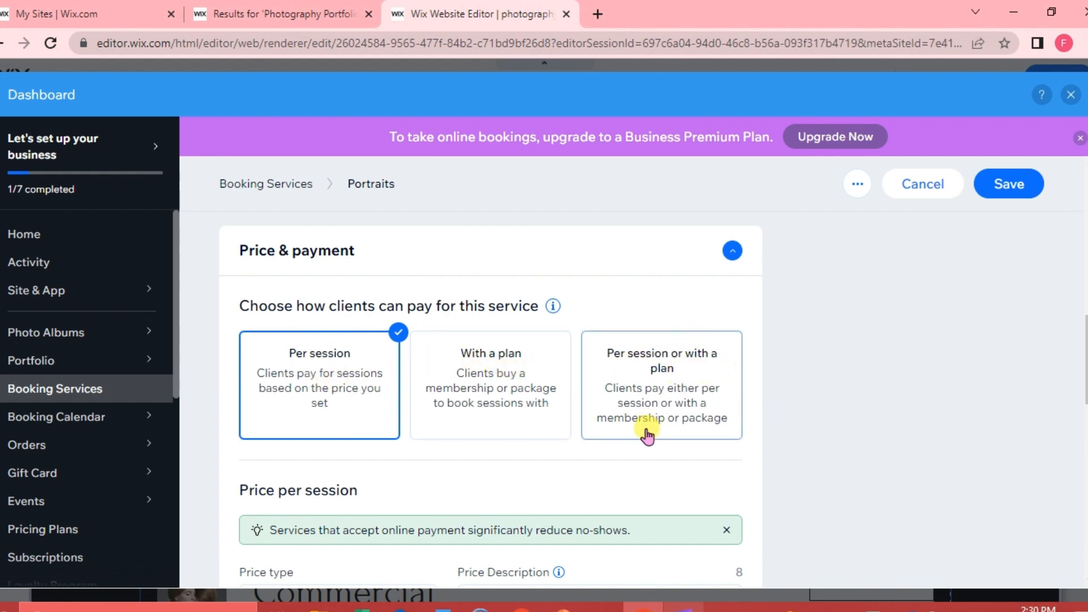
# - Set the Portraits service's price per session to a fixed price of ₱500
pyautogui.scroll(-2, 645, 434)
pyautogui.scroll(-1, 635, 439)
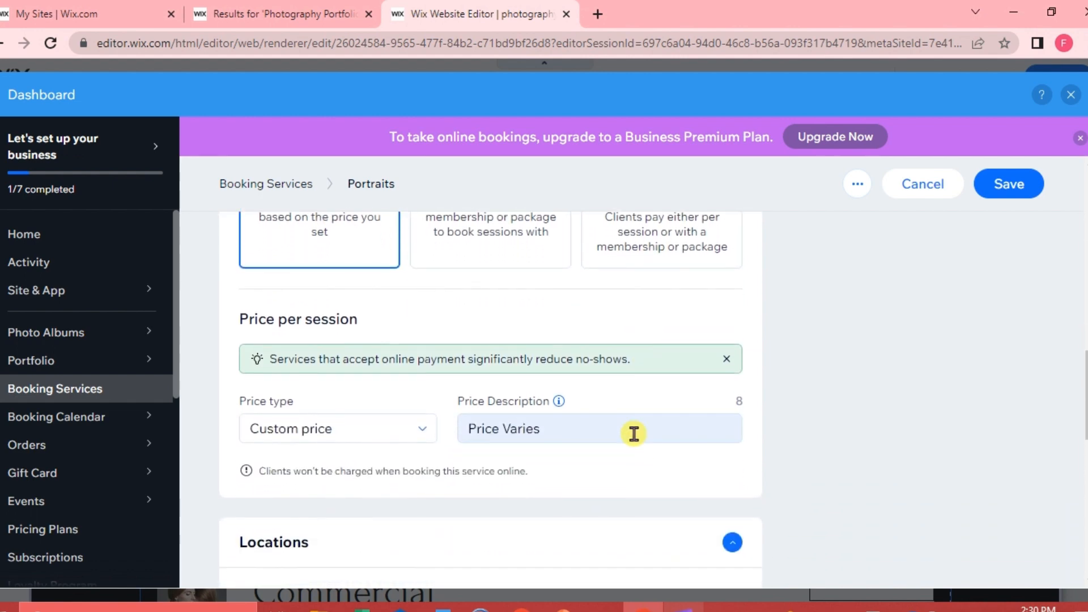
pyautogui.click(356, 434)
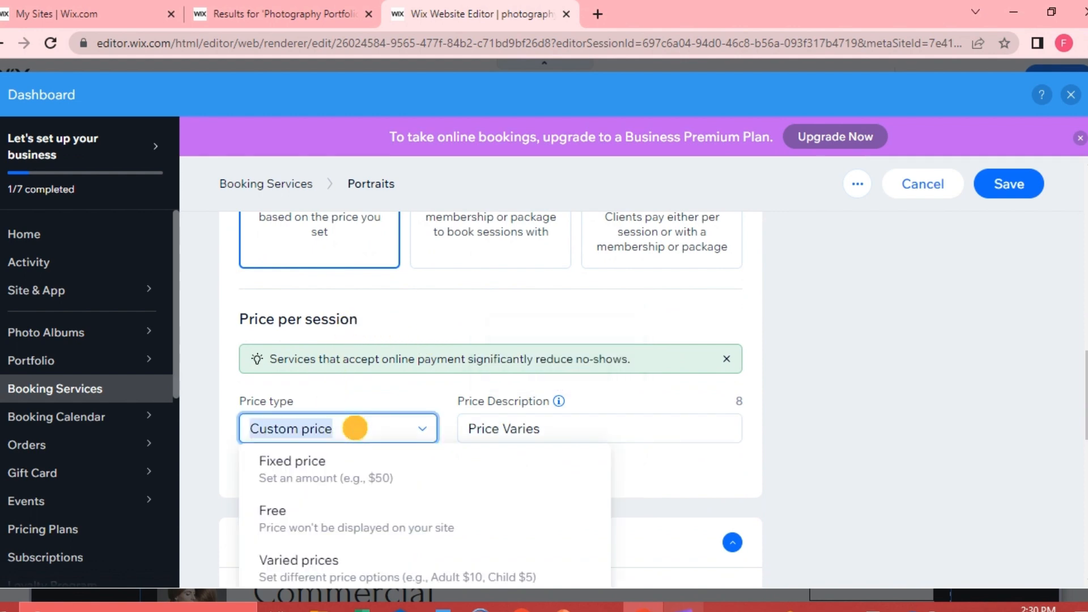
pyautogui.click(310, 482)
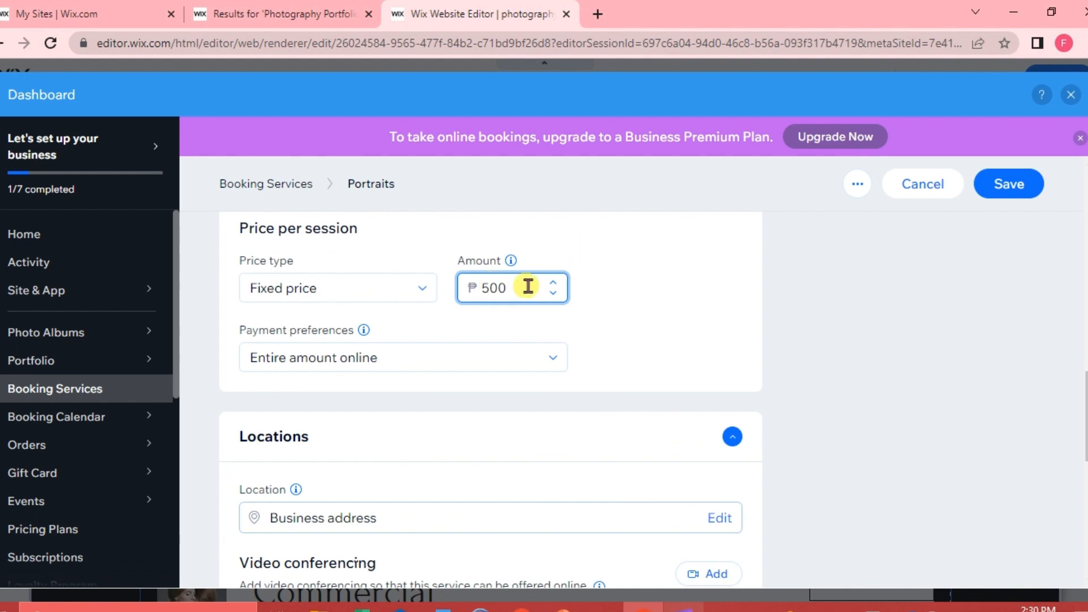
pyautogui.click(597, 298)
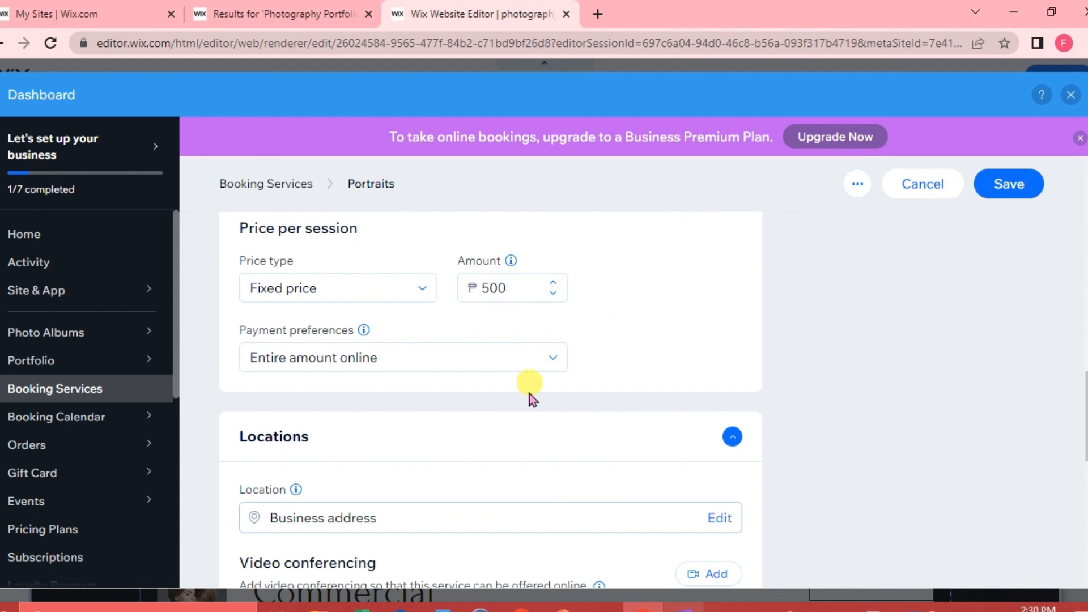
# - Set the payment preference of the Portraits service to Entire amount in person
pyautogui.scroll(-2, 529, 425)
pyautogui.scroll(1, 531, 448)
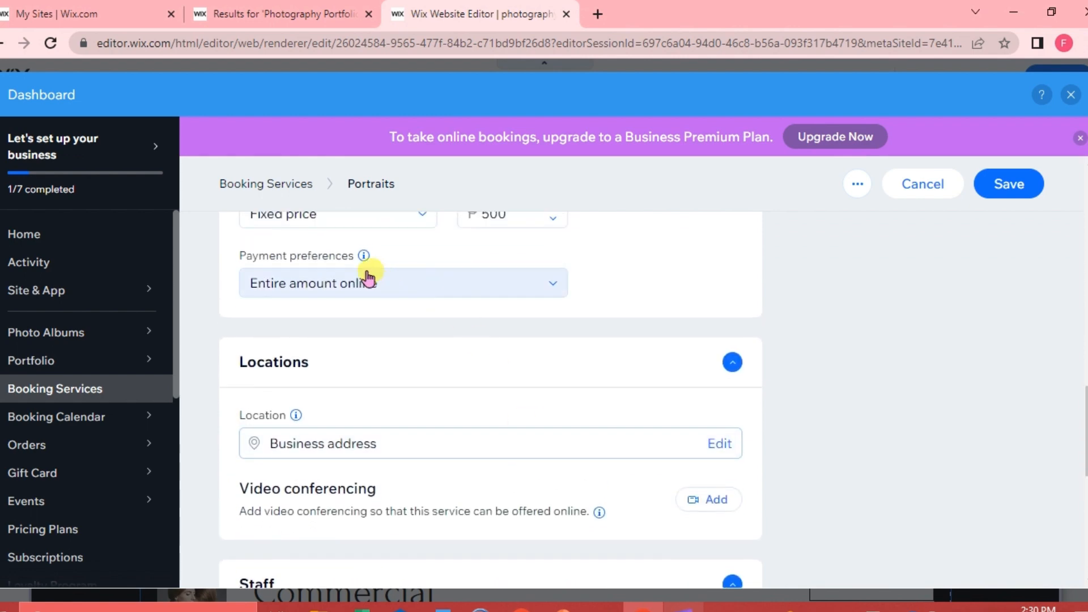
pyautogui.scroll(1, 289, 272)
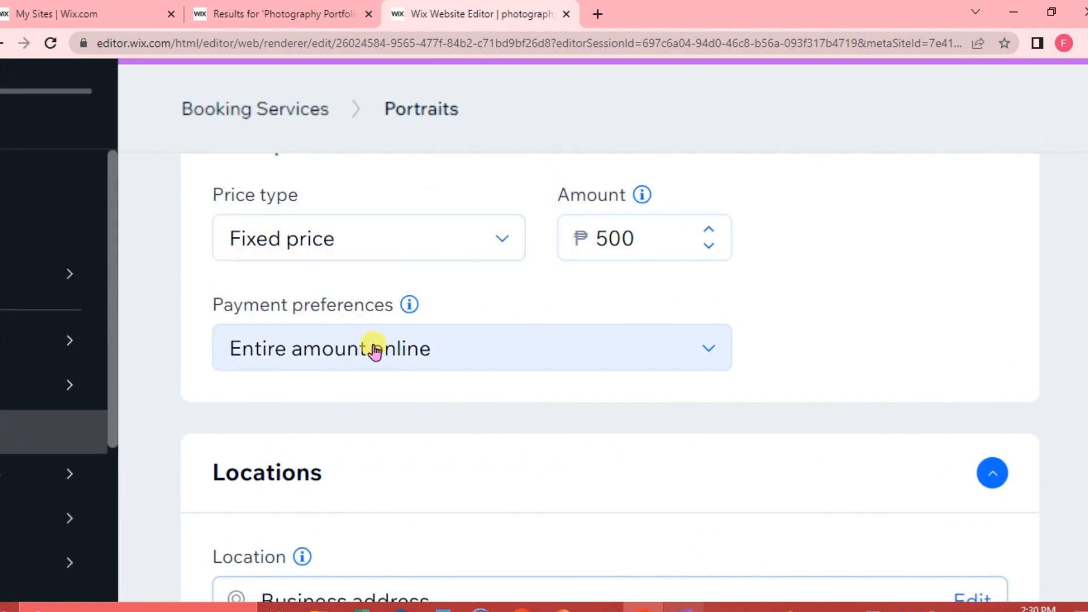
pyautogui.click(375, 350)
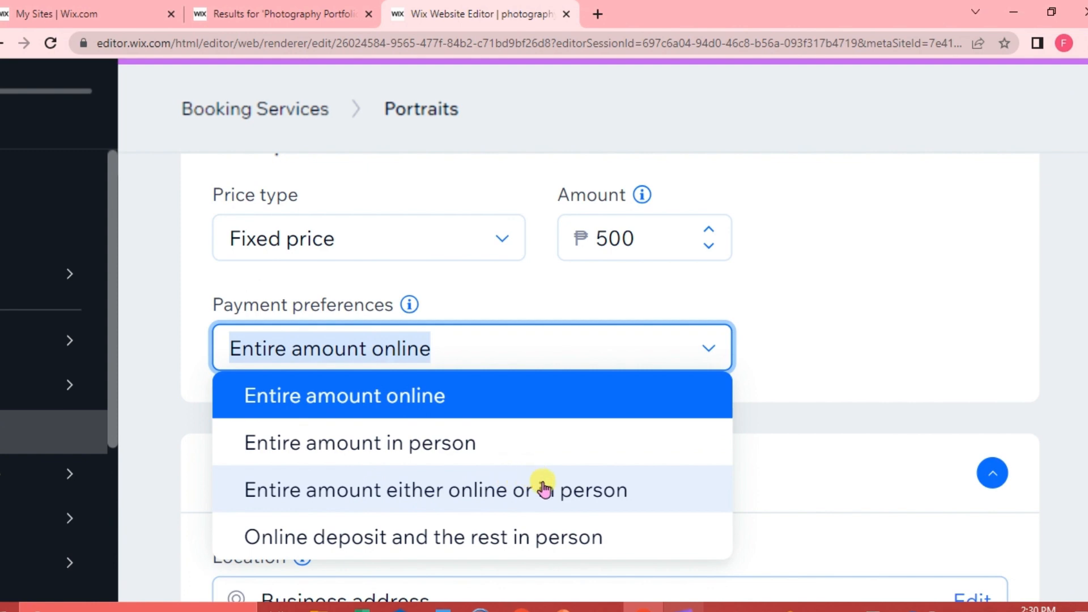
pyautogui.scroll(-1, 546, 512)
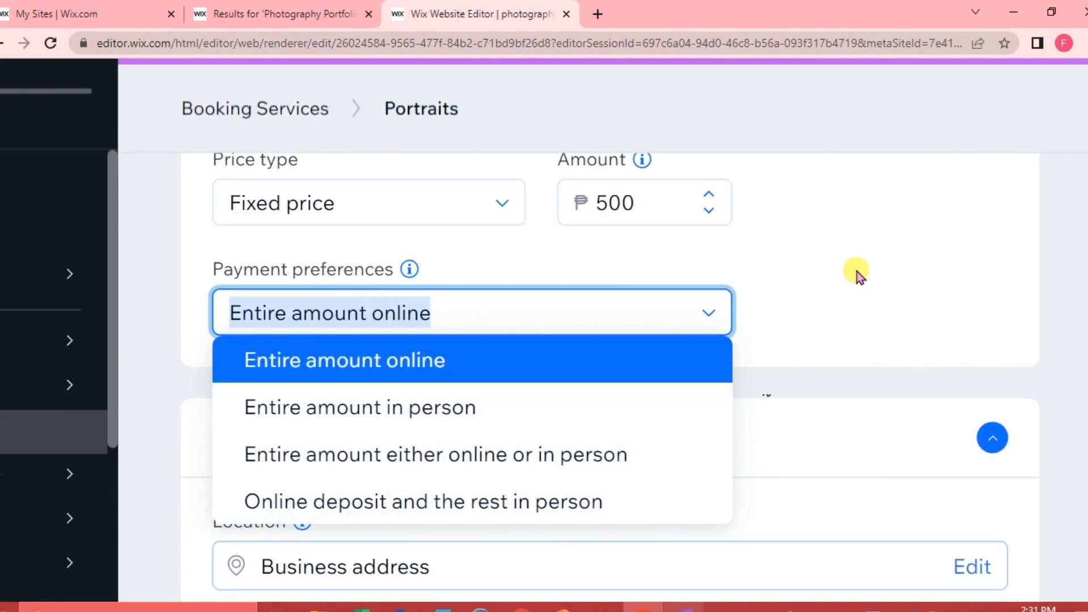
pyautogui.click(406, 412)
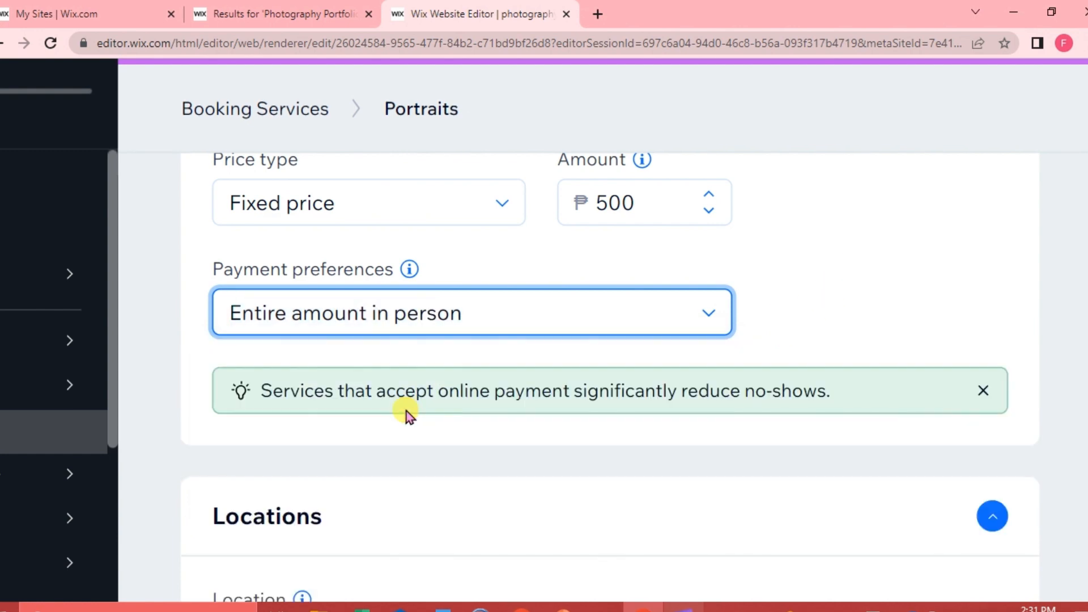
# - Save the Portraits service without upgrading the plan, and return from the dashboard to the site editor
pyautogui.scroll(-2, 616, 472)
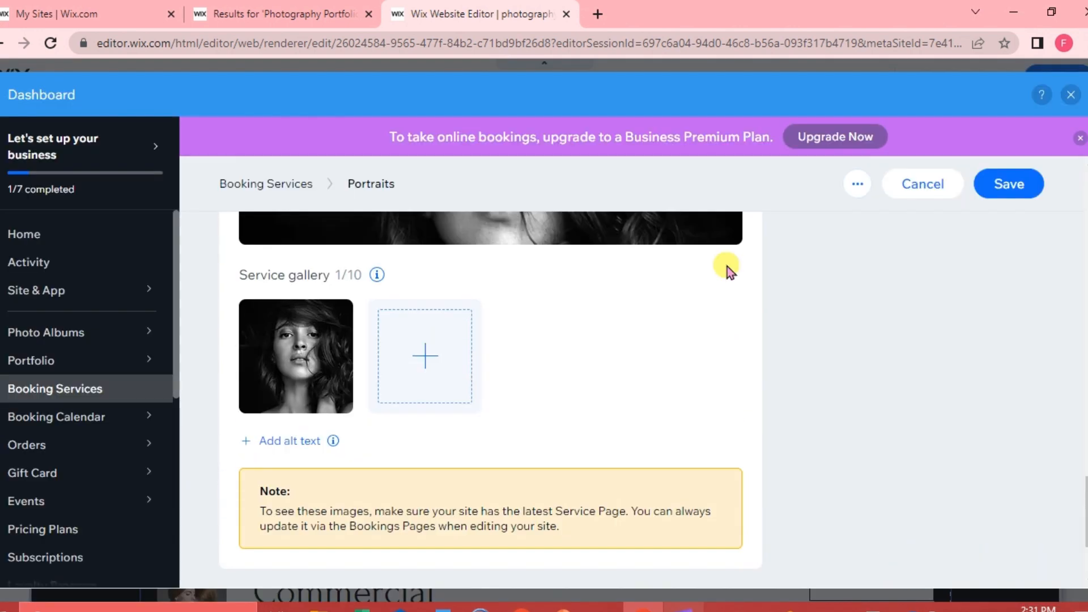
pyautogui.scroll(15, 725, 270)
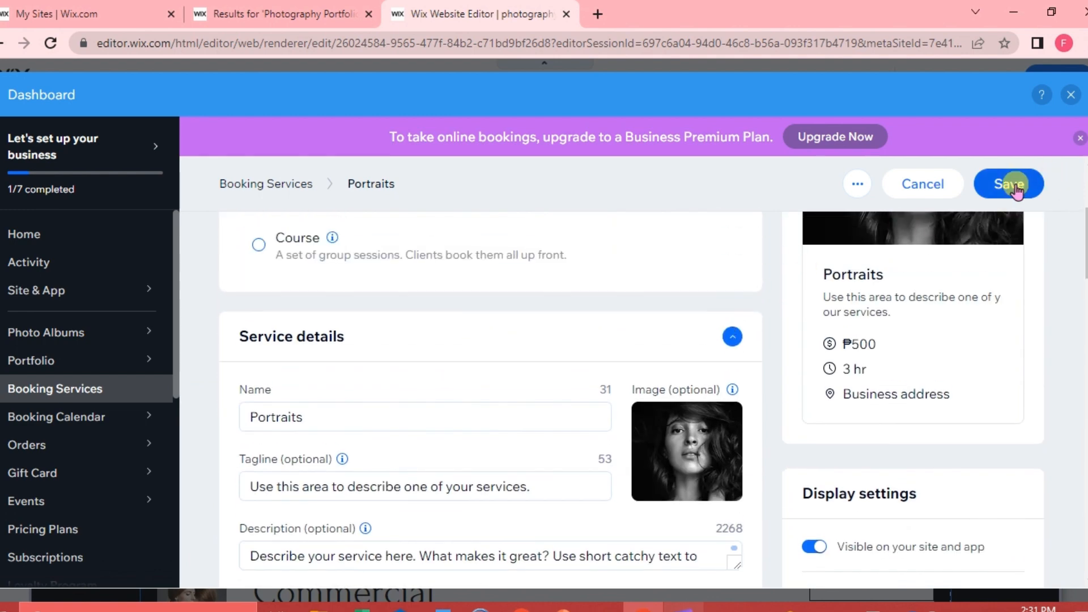
pyautogui.click(1016, 191)
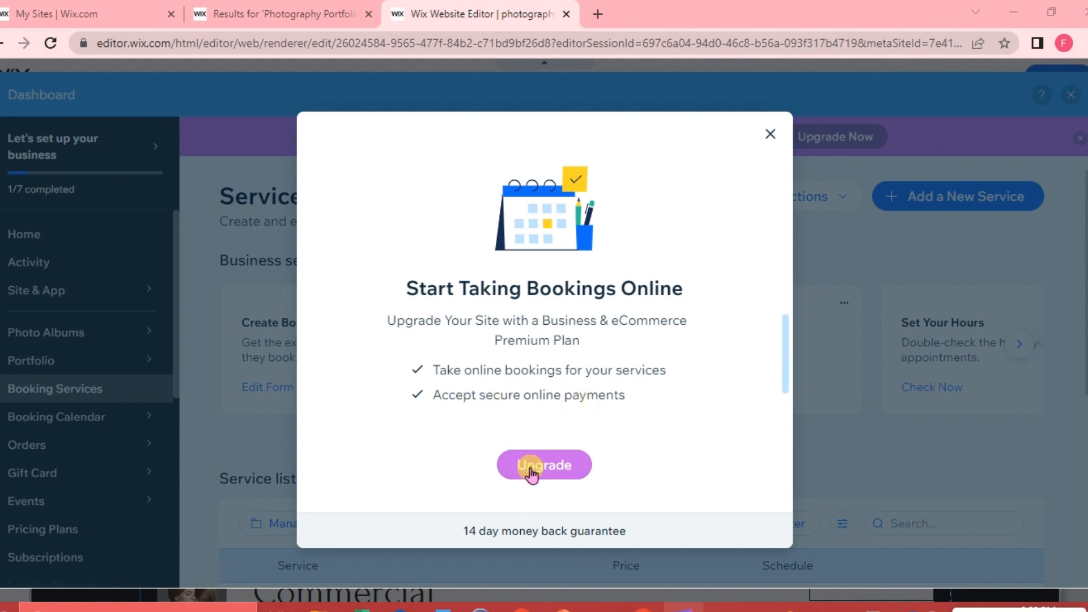
pyautogui.click(772, 131)
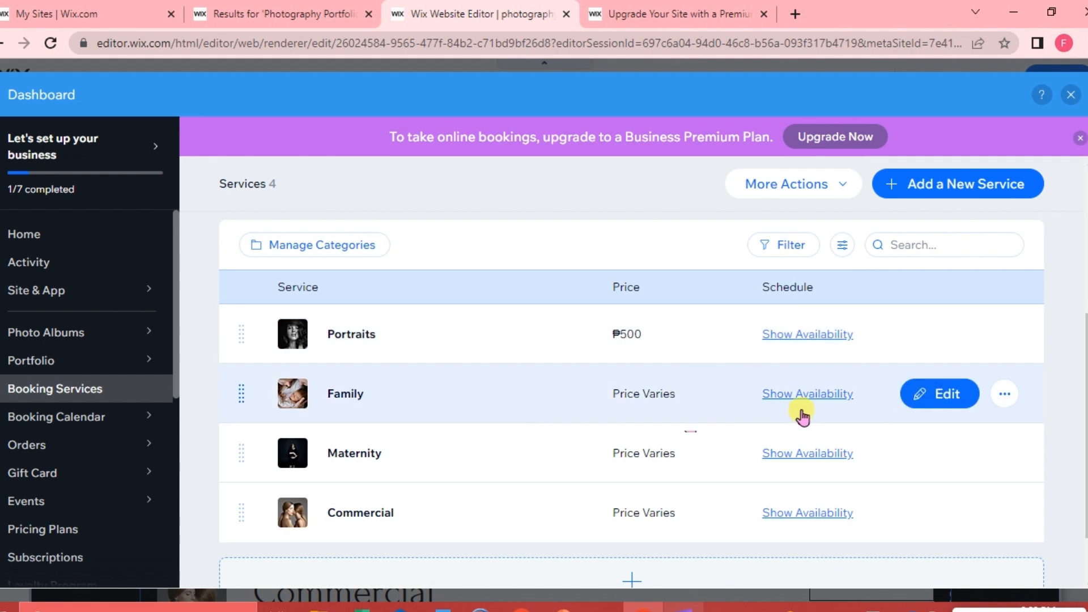
pyautogui.click(1070, 105)
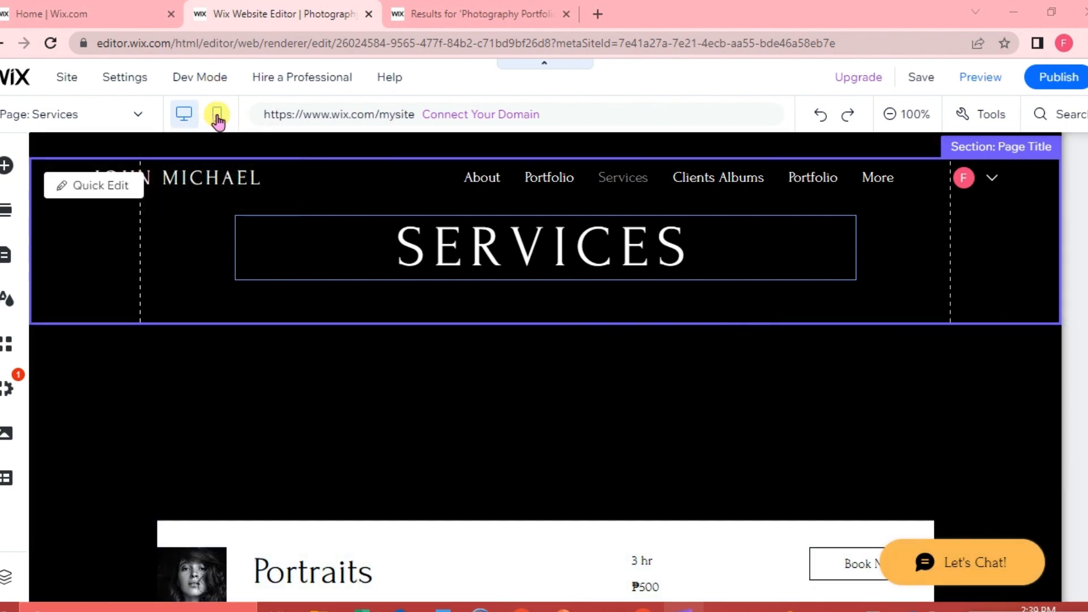
# - Check the Services page in the mobile view from header to footer and return to the desktop view
pyautogui.click(217, 117)
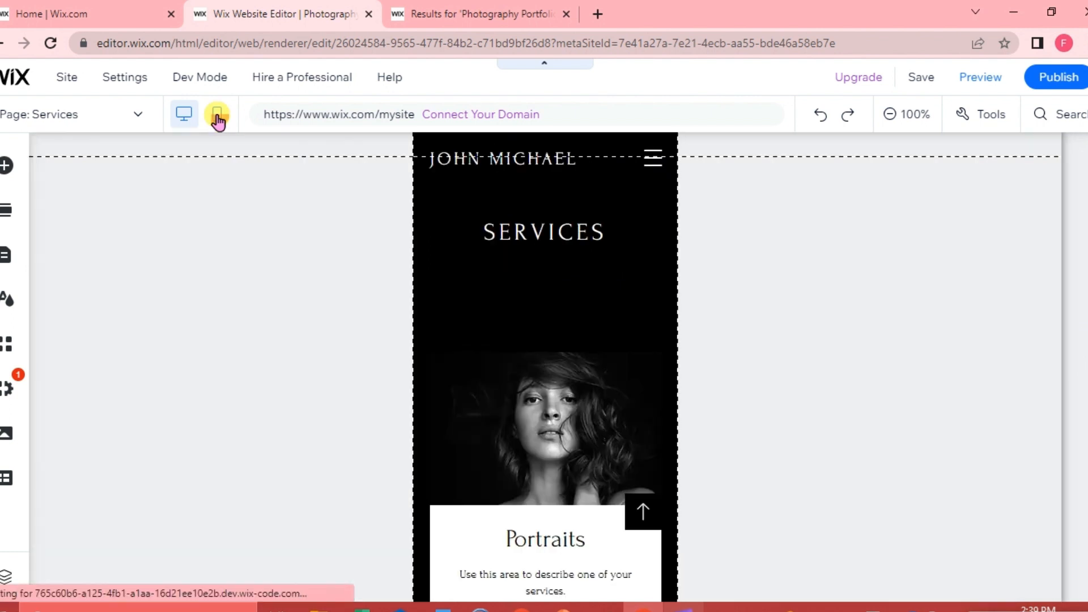
pyautogui.scroll(-8, 567, 385)
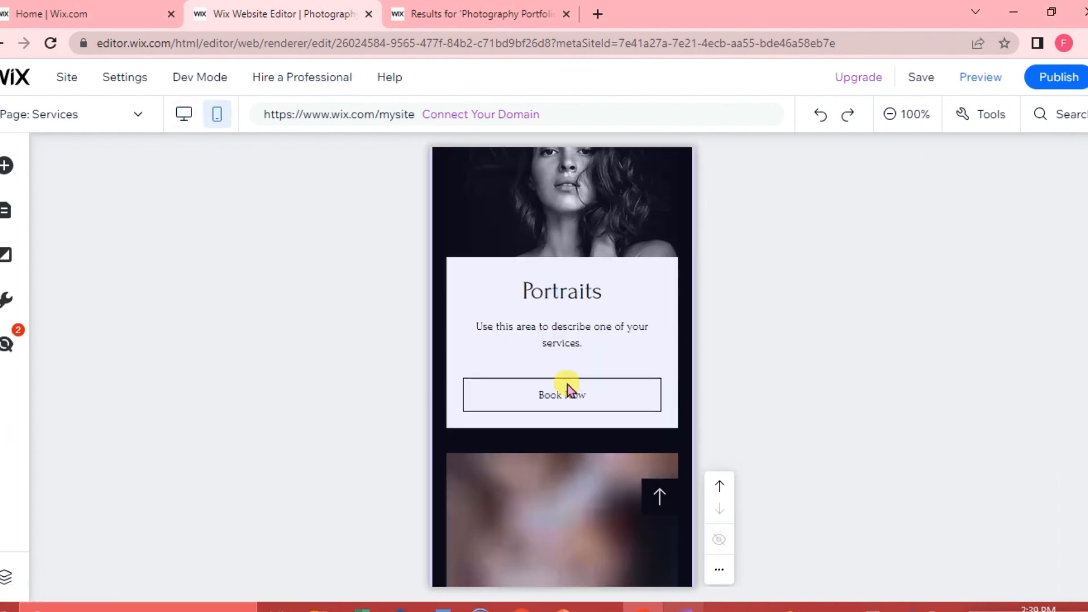
pyautogui.scroll(-7, 567, 384)
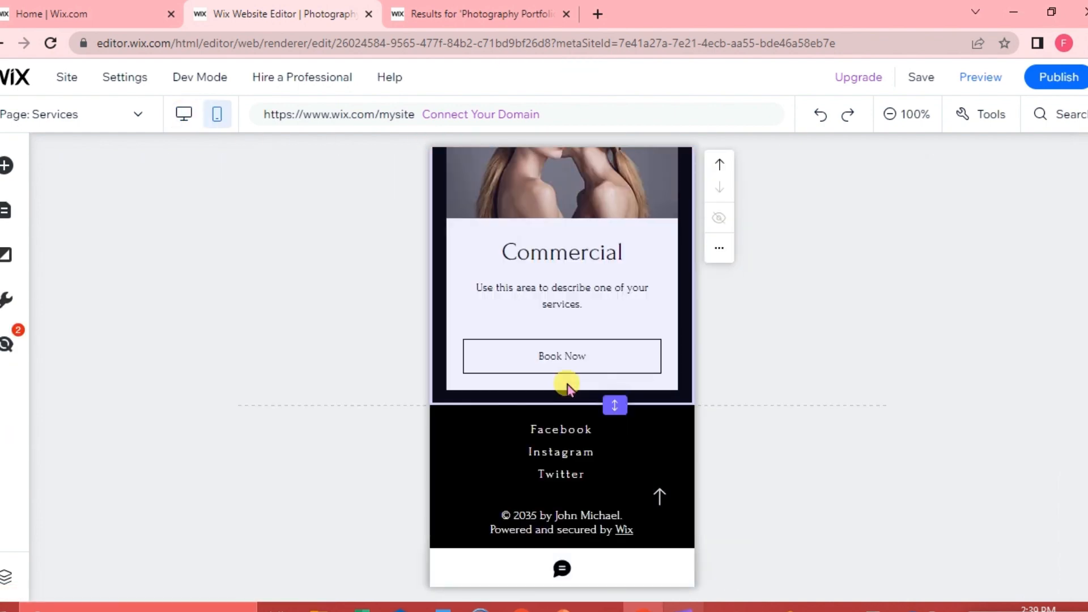
pyautogui.scroll(15, 567, 384)
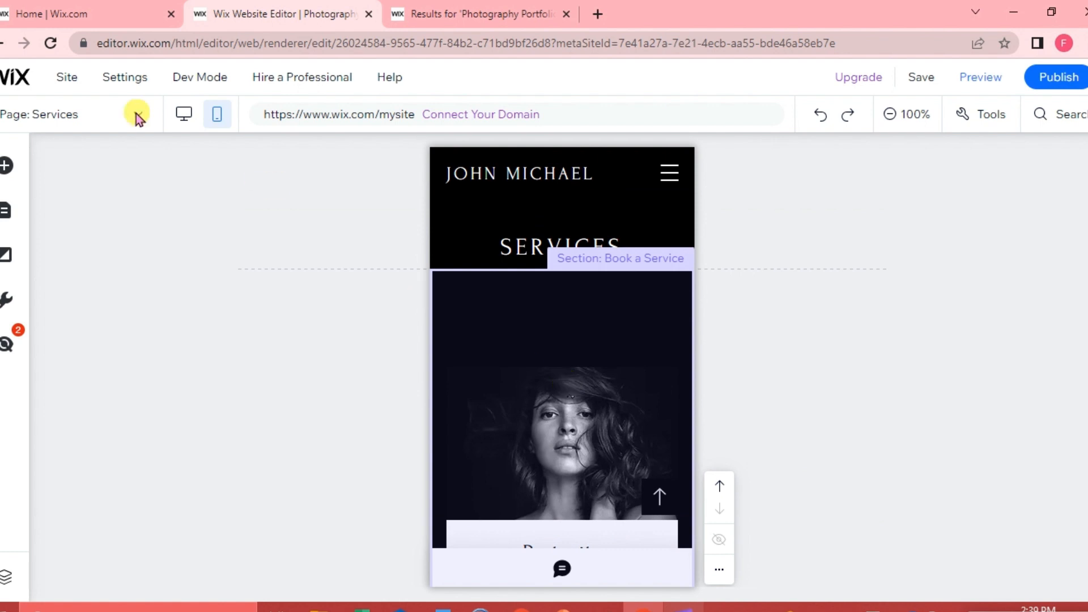
pyautogui.click(188, 119)
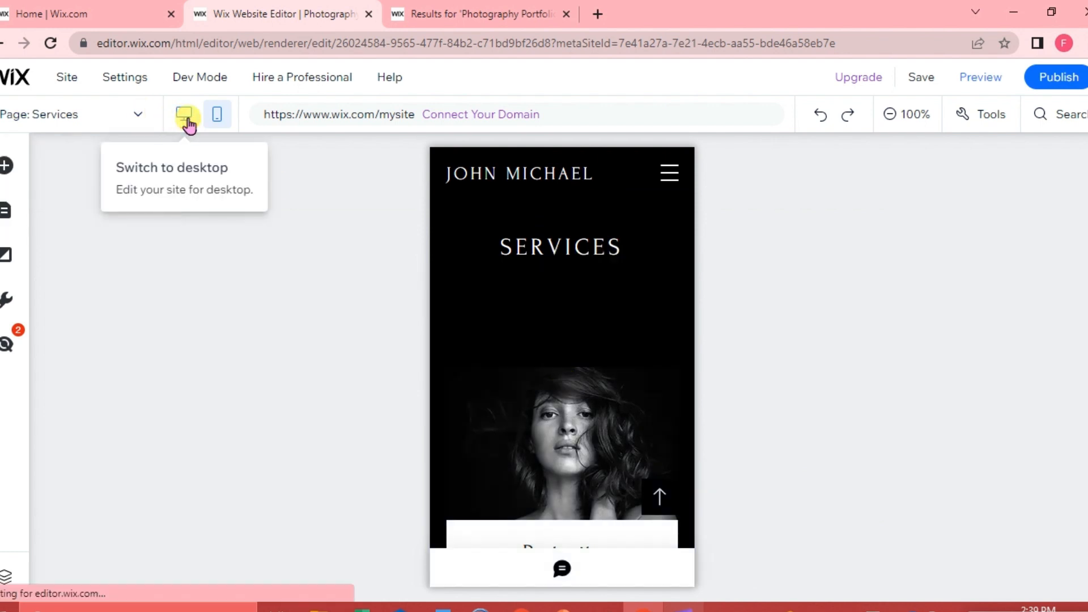
pyautogui.click(187, 118)
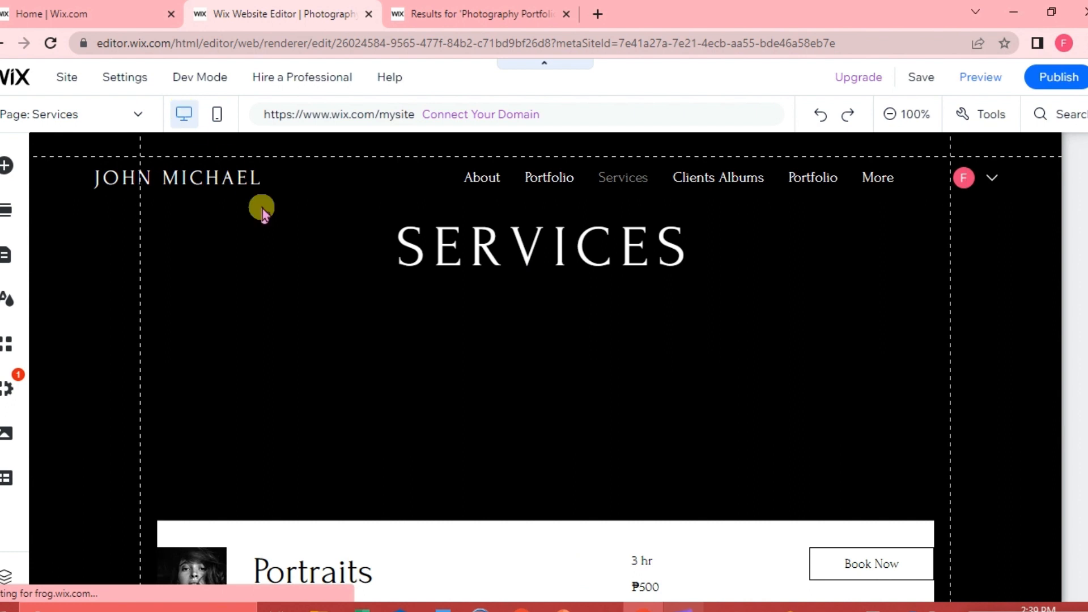
# - Review the bookings pages and the site menu's page list, then close the page overview
pyautogui.click(262, 210)
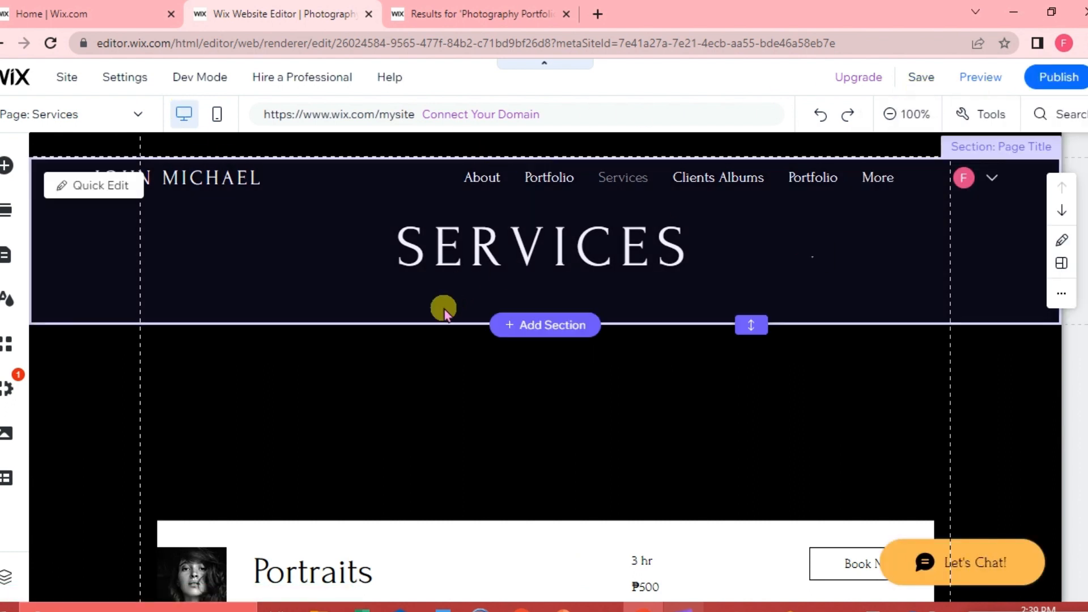
pyautogui.click(249, 372)
pyautogui.scroll(1, 4, 261)
pyautogui.scroll(3, 3, 261)
pyautogui.click(27, 253)
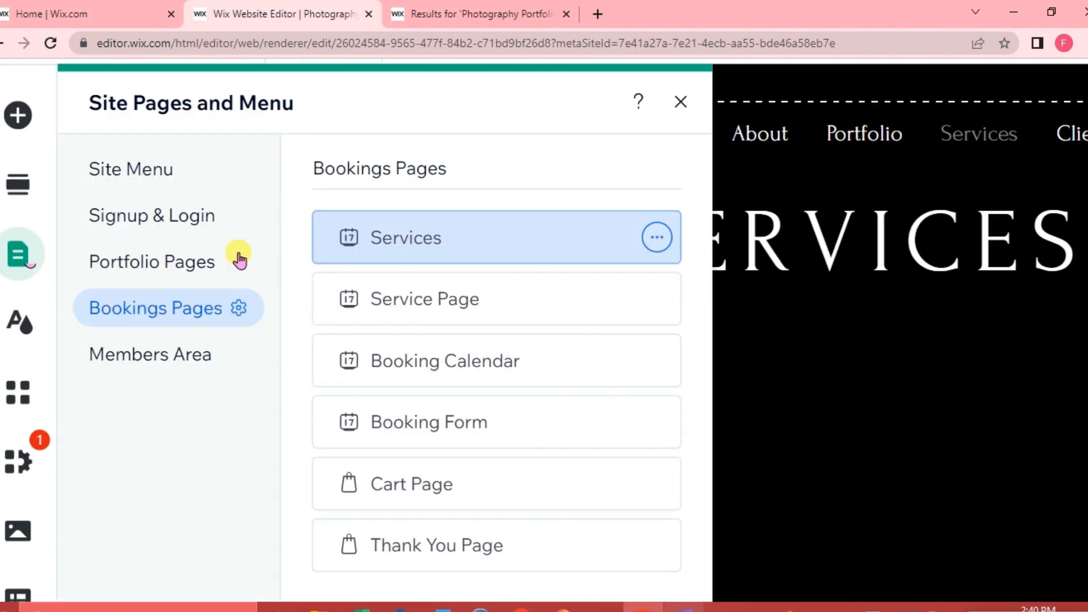
pyautogui.scroll(-4, 391, 316)
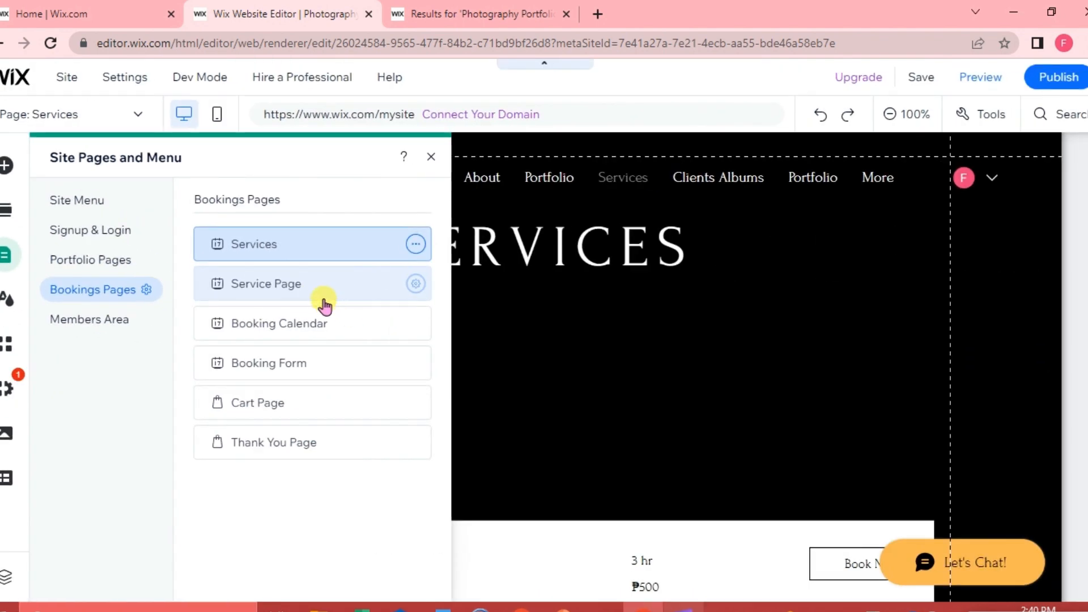
pyautogui.click(90, 203)
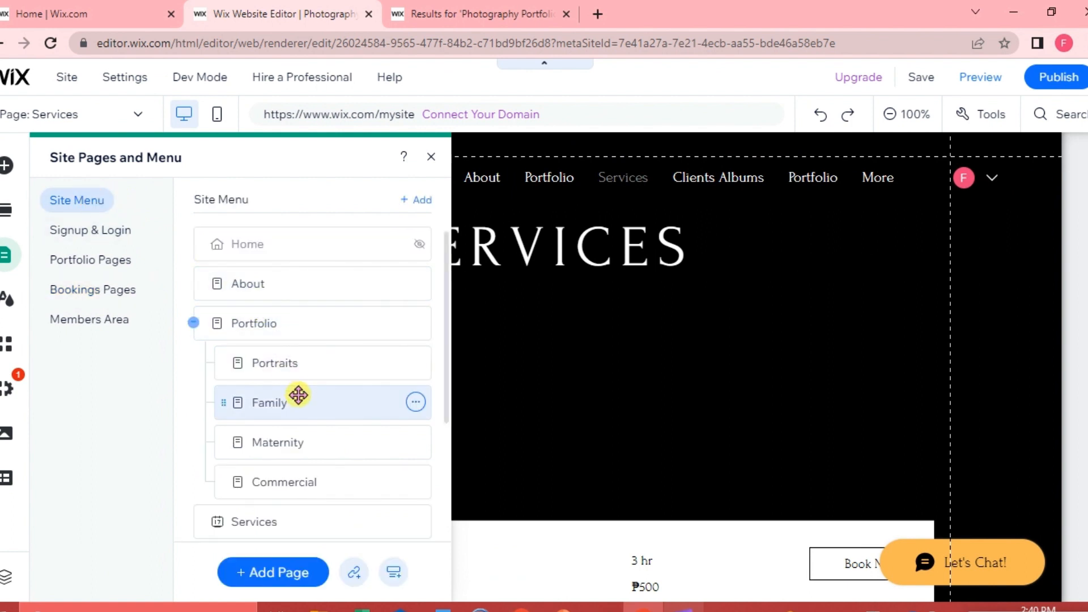
pyautogui.scroll(-2, 299, 393)
pyautogui.scroll(-1, 299, 395)
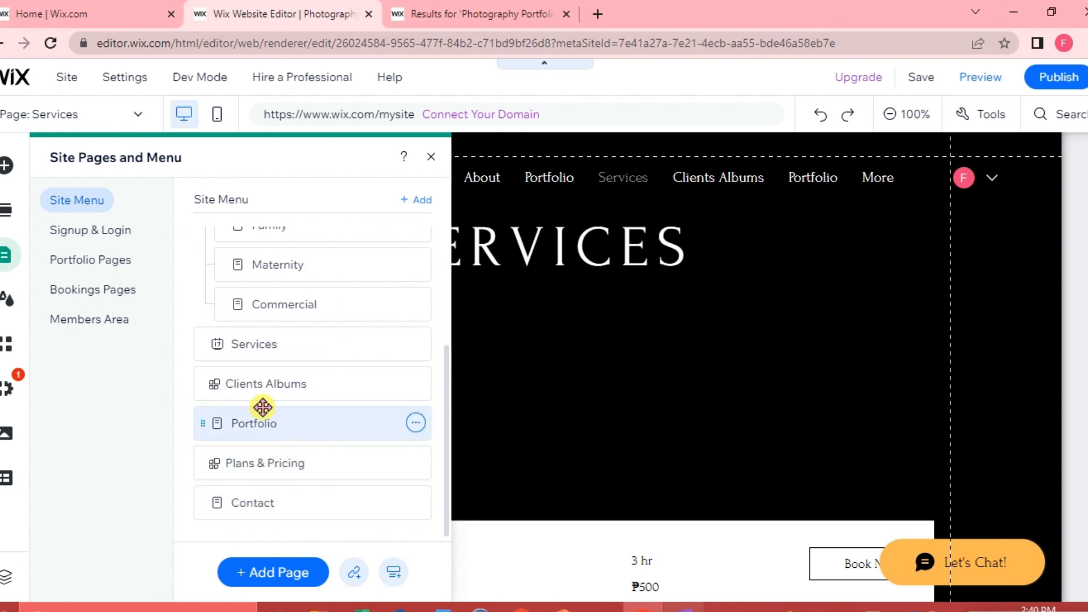
pyautogui.scroll(3, 306, 356)
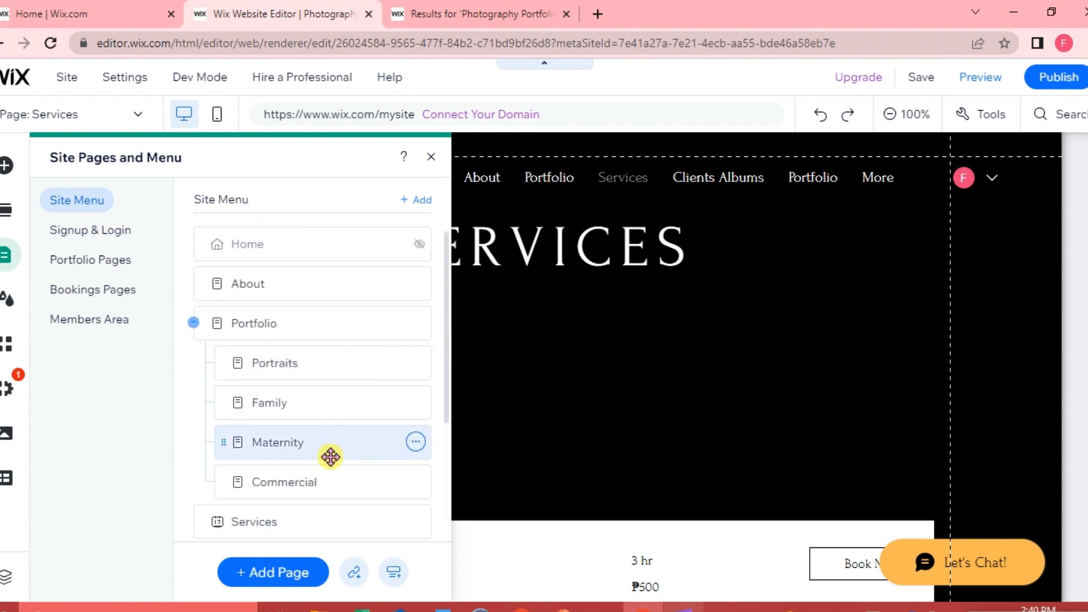
pyautogui.click(431, 157)
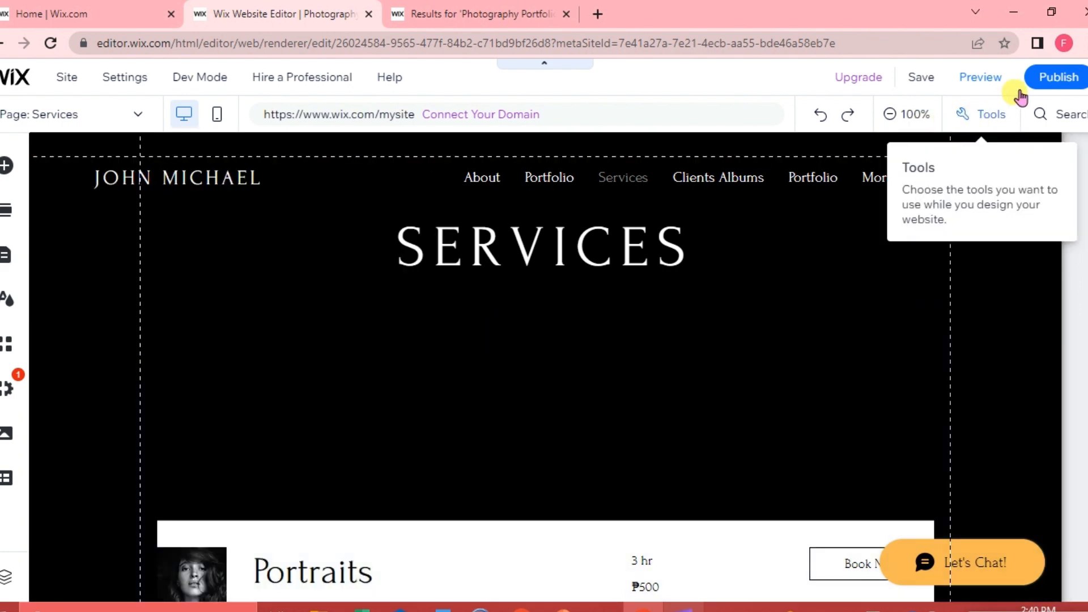
# - Publish the photography website and dismiss the confirmation
pyautogui.click(1057, 85)
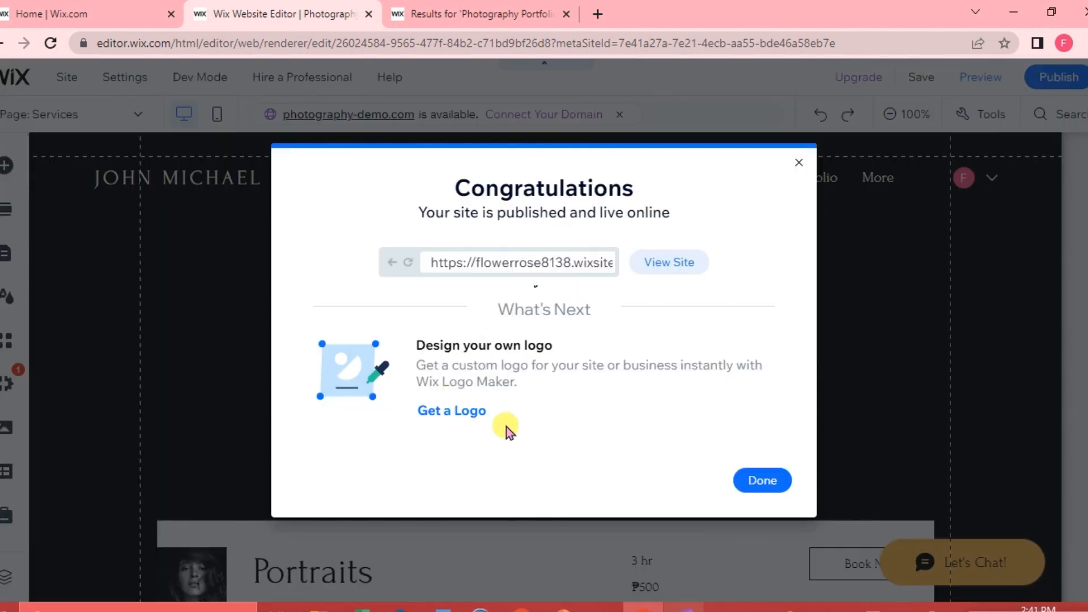
pyautogui.click(762, 482)
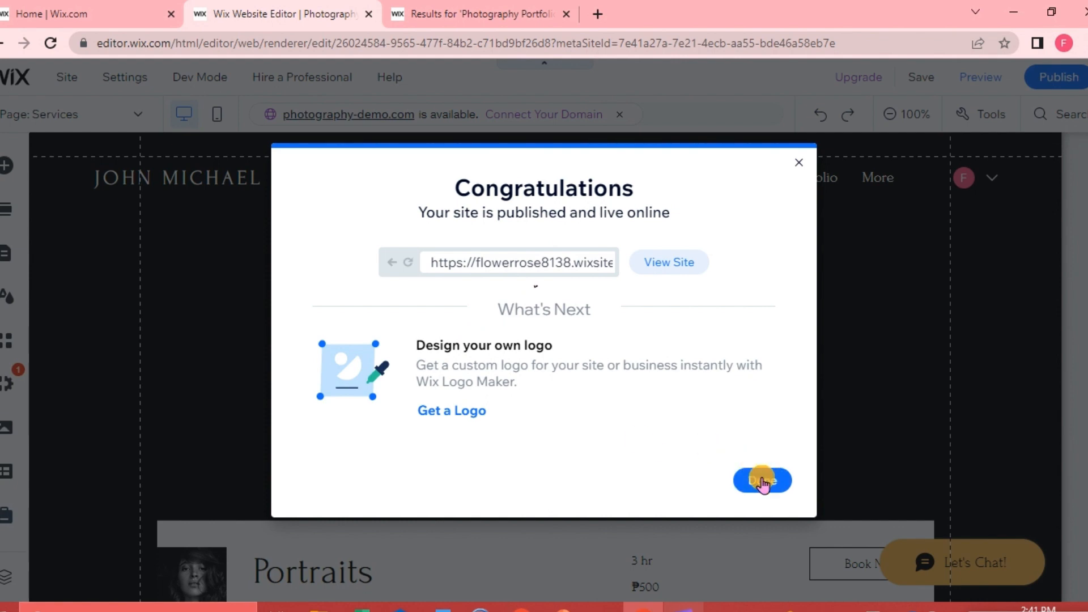